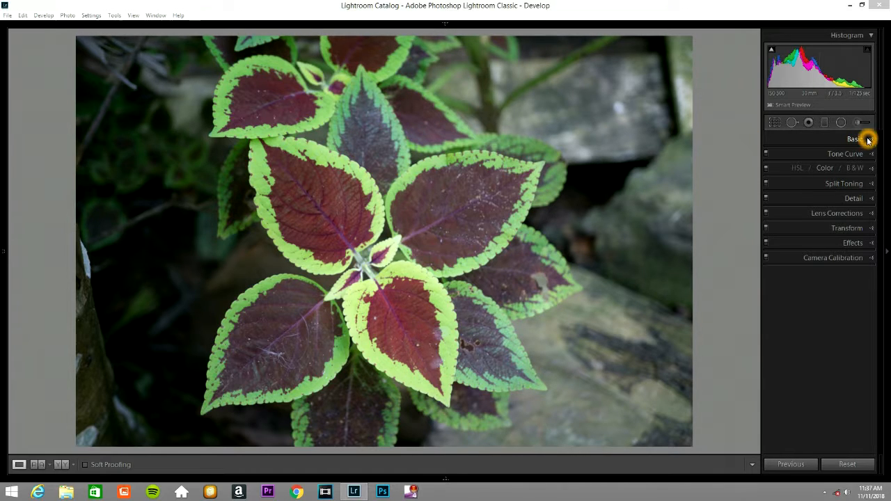
Step: Remove chromatic aberration from the photo and enable the lens profile corrections
left_click(870, 213)
left_click(767, 242)
left_click(771, 250)
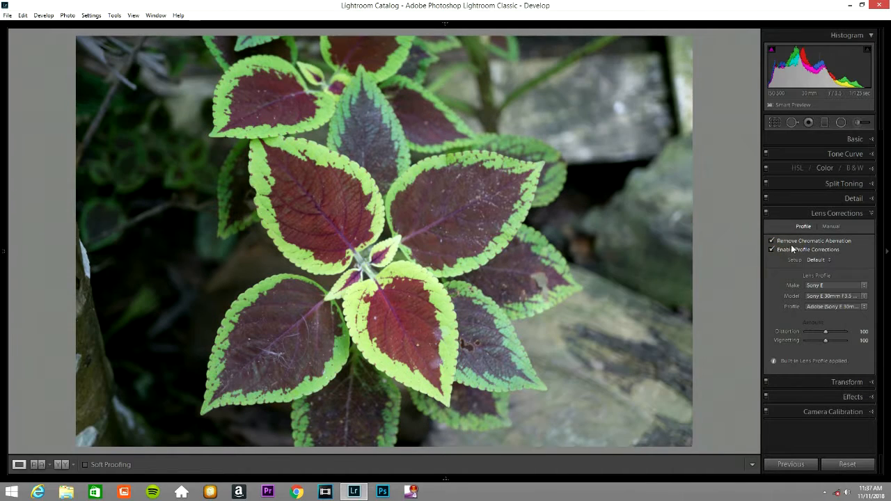
Step: Try an Upright correction on the photo and switch Upright back off
left_click(873, 384)
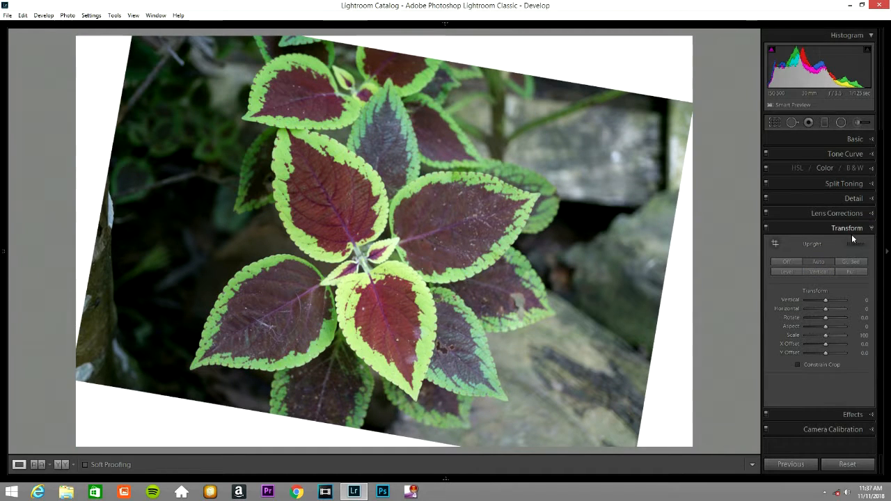
left_click(790, 263)
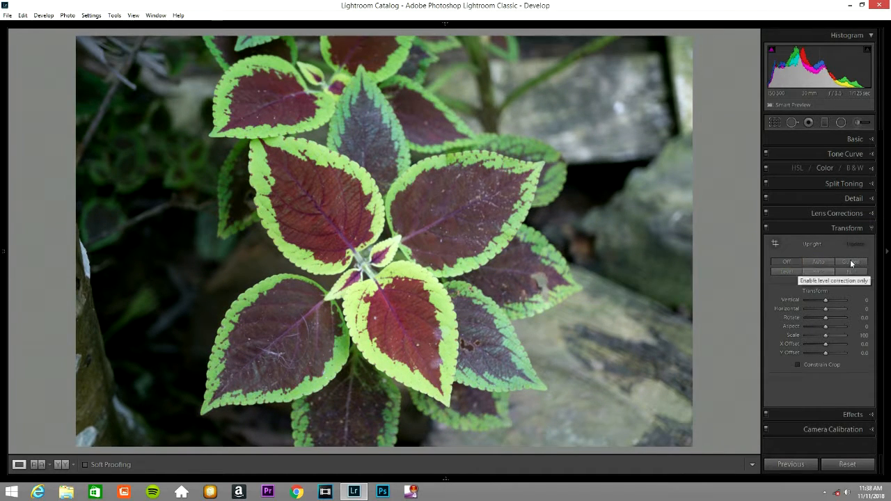
left_click(871, 228)
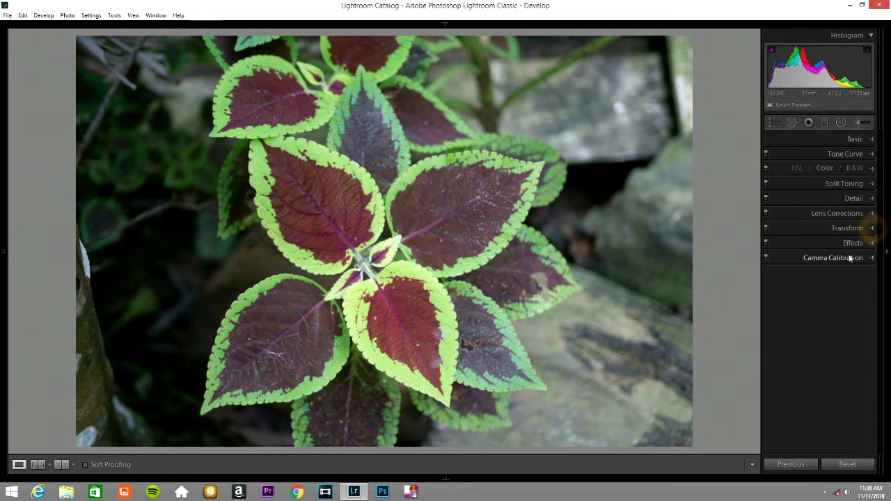
Step: Convert the photo to black and white, with Highlights at -15, Shadows at +20 and Blacks at -20
left_click(871, 140)
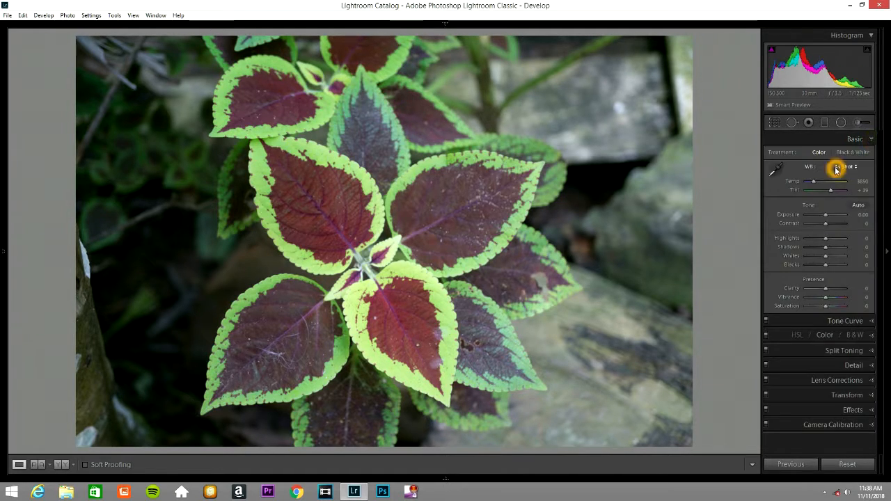
left_click(854, 153)
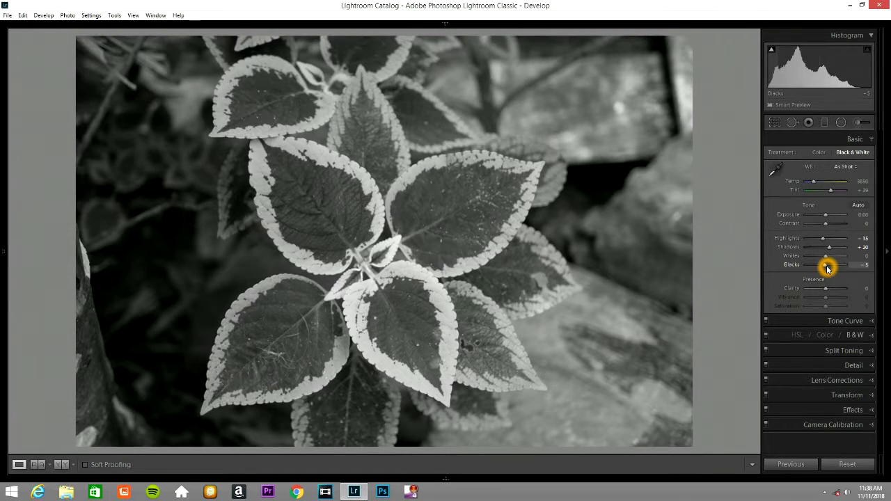
left_click_drag(827, 268, 827, 269)
left_click(816, 274)
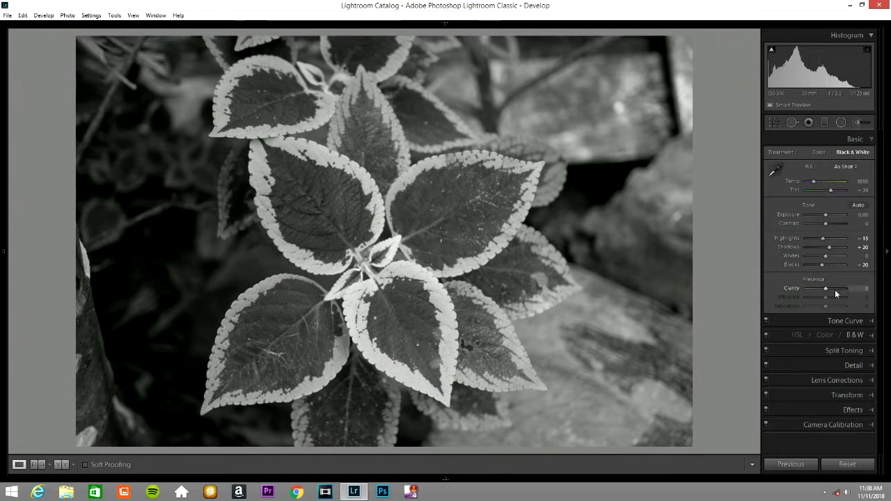
Step: Shape the RGB tone curve with shadow, midtone and highlight points, slightly darkening the shadows and lifting the highlights
left_click(871, 321)
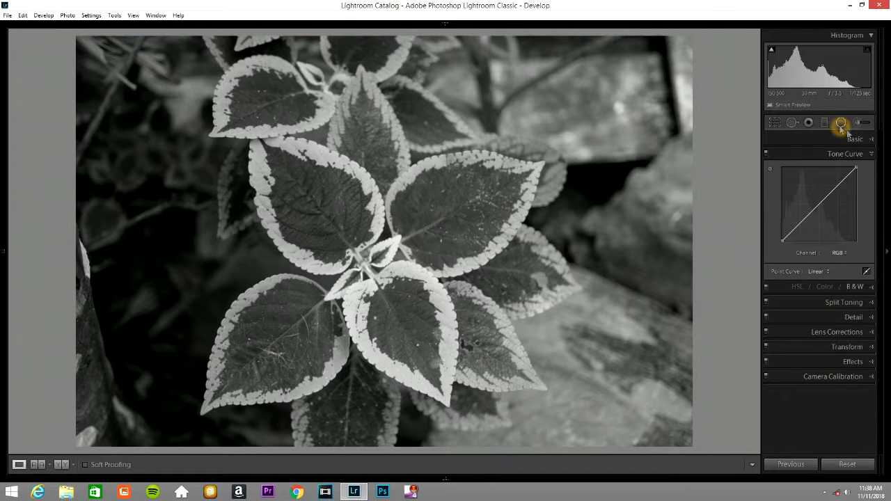
left_click(824, 232)
left_click_drag(791, 235, 791, 232)
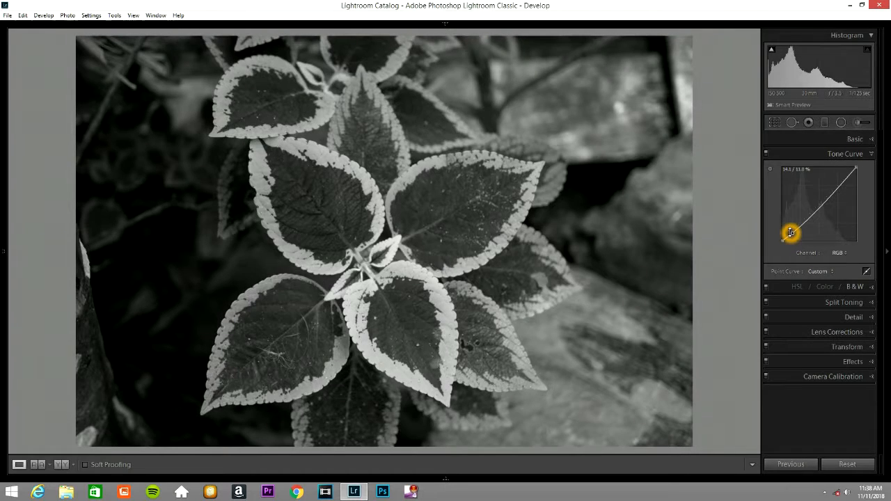
left_click(820, 209)
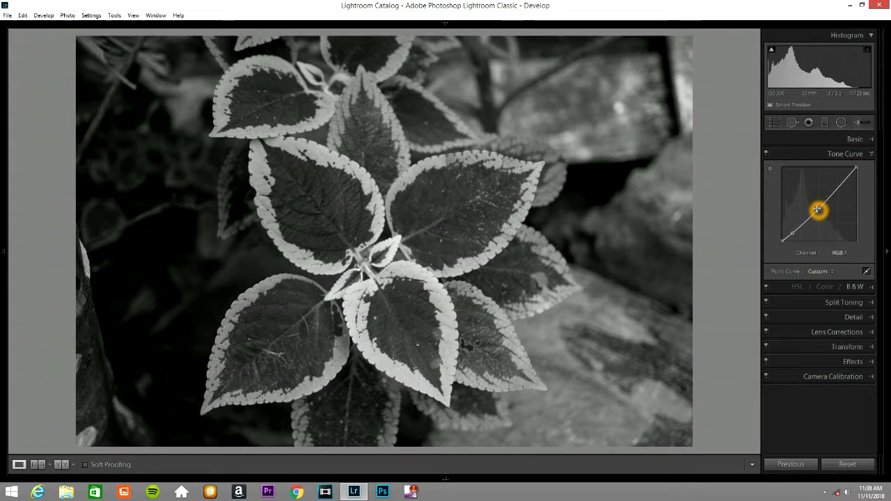
left_click_drag(816, 211, 815, 212)
left_click(853, 175)
left_click_drag(851, 176, 846, 168)
left_click_drag(816, 213, 817, 218)
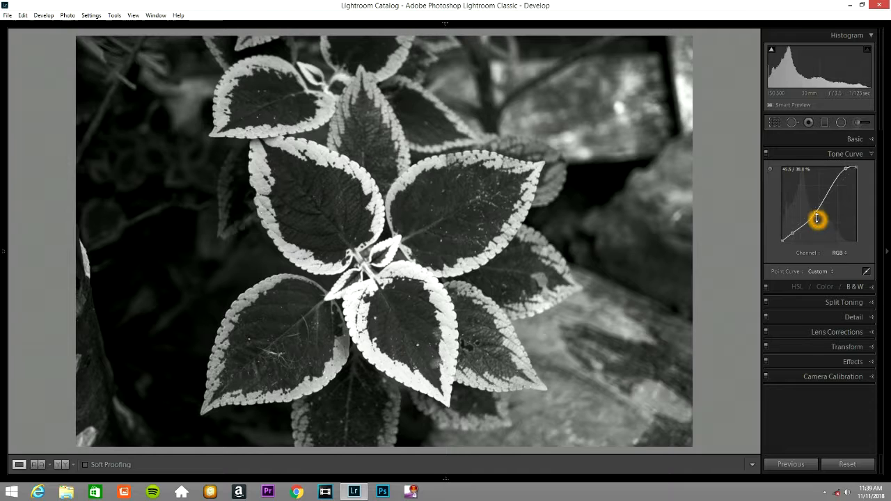
Step: Lower the tone curve's shadow point close to the base for deep blacks and fine-tune the midtone point
left_click(813, 229)
left_click(793, 239)
left_click(793, 235)
left_click_drag(793, 239, 794, 242)
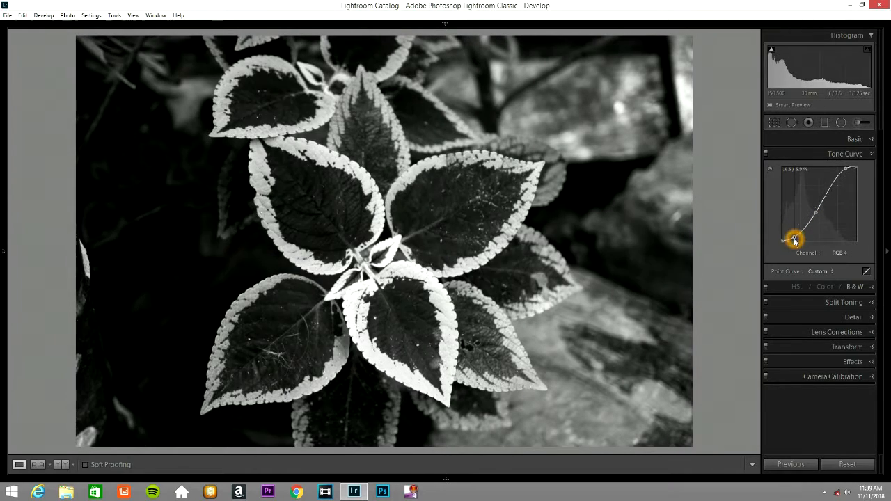
left_click(794, 243)
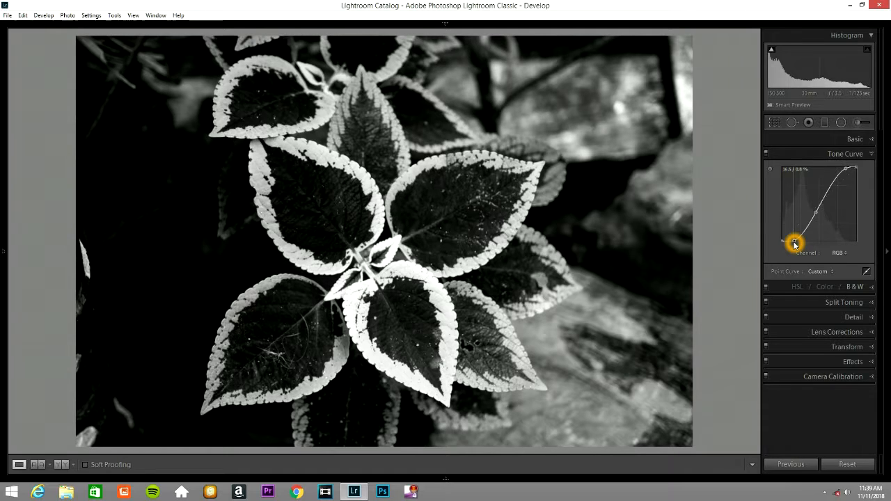
left_click_drag(795, 243, 793, 241)
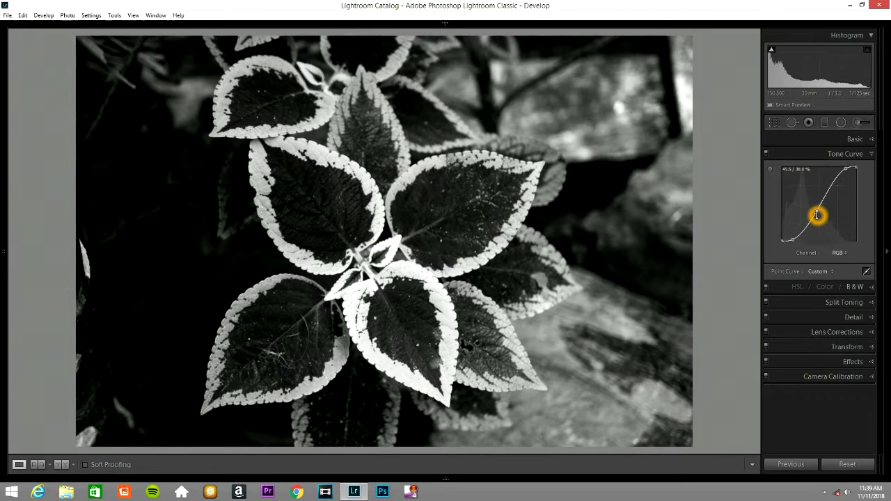
left_click_drag(816, 214, 815, 213)
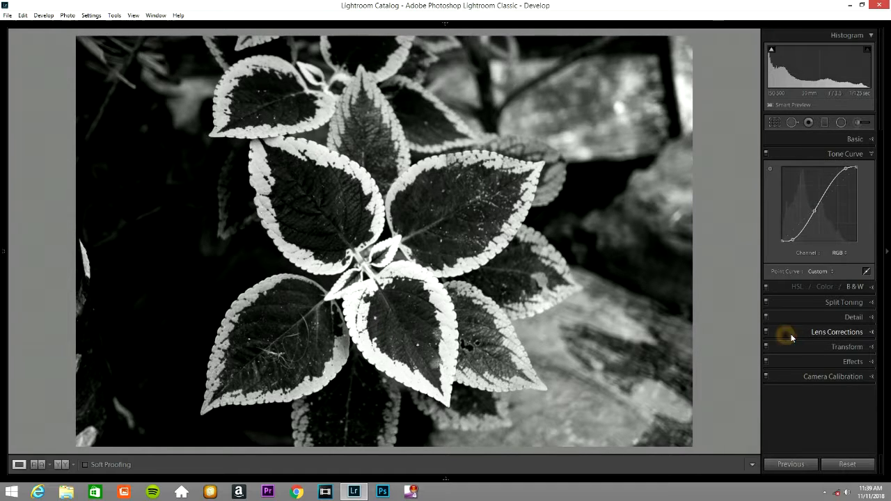
left_click(868, 287)
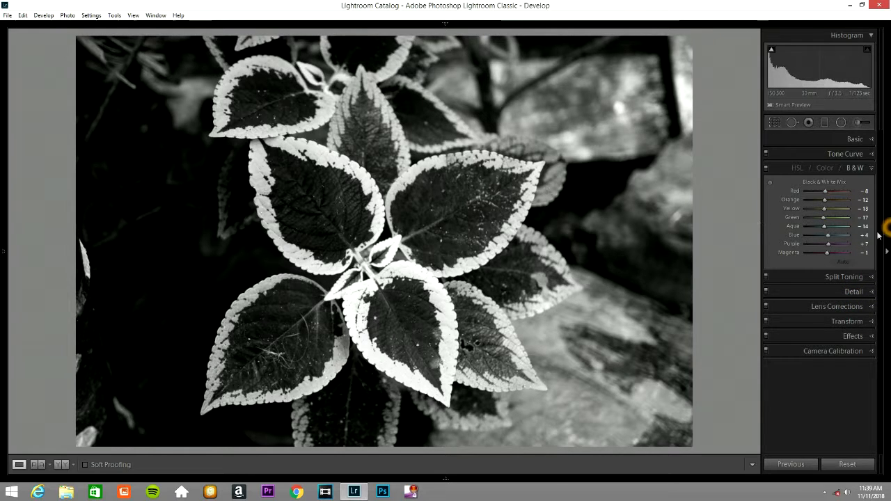
left_click(868, 170)
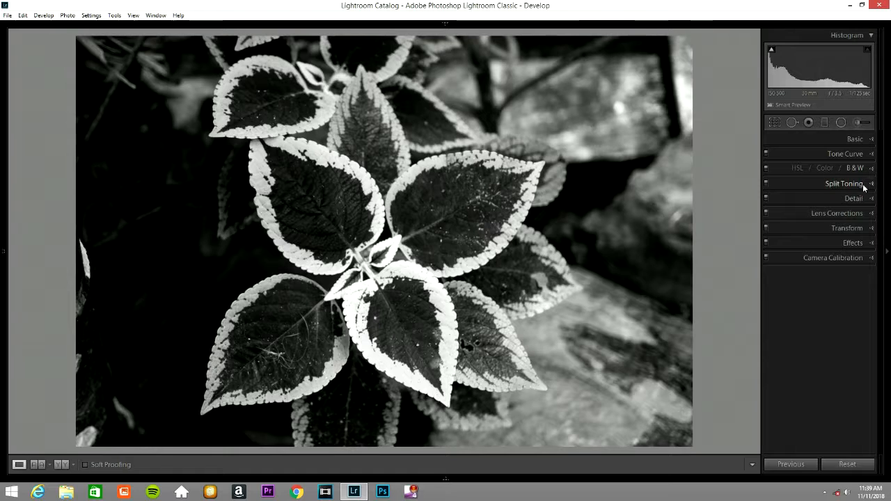
Step: Set the split toning hue to 80 for the highlights and 200 for the shadows
left_click(863, 185)
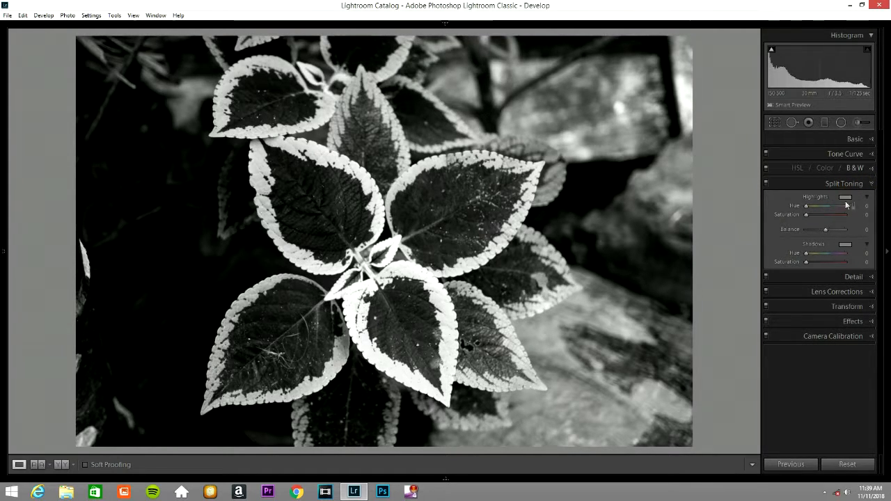
left_click(861, 205)
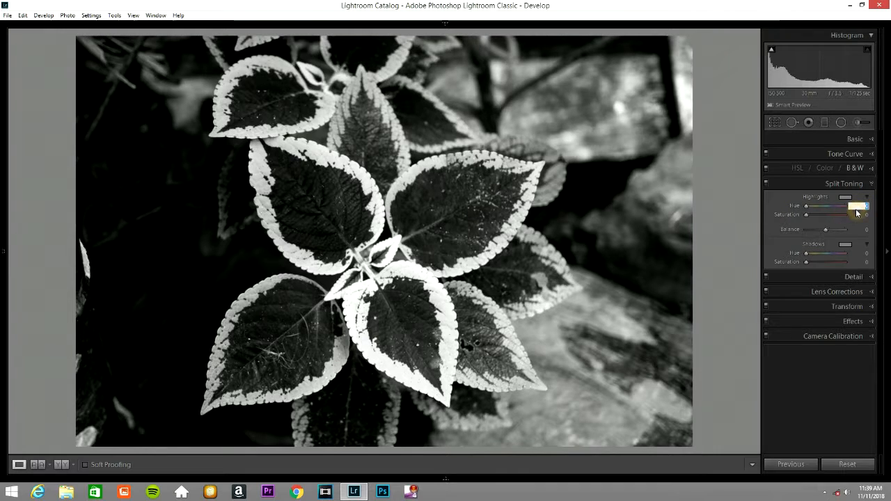
left_click(834, 223)
left_click(830, 226)
type("8")
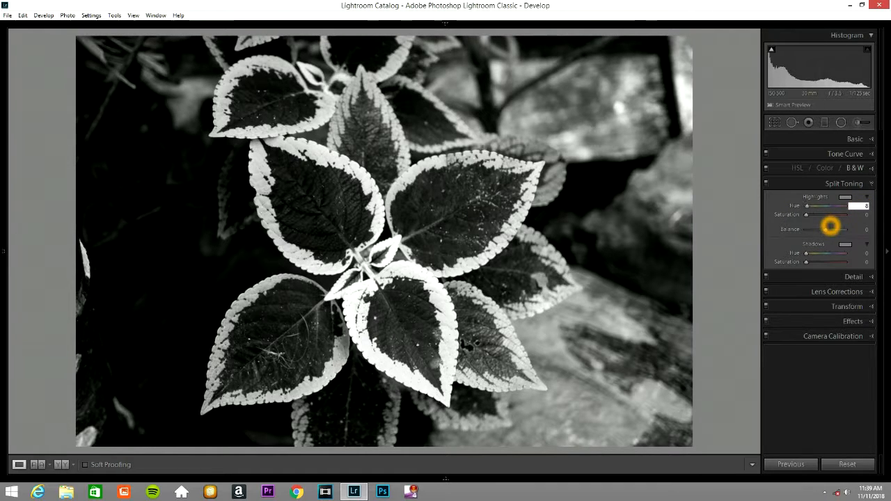
type("0")
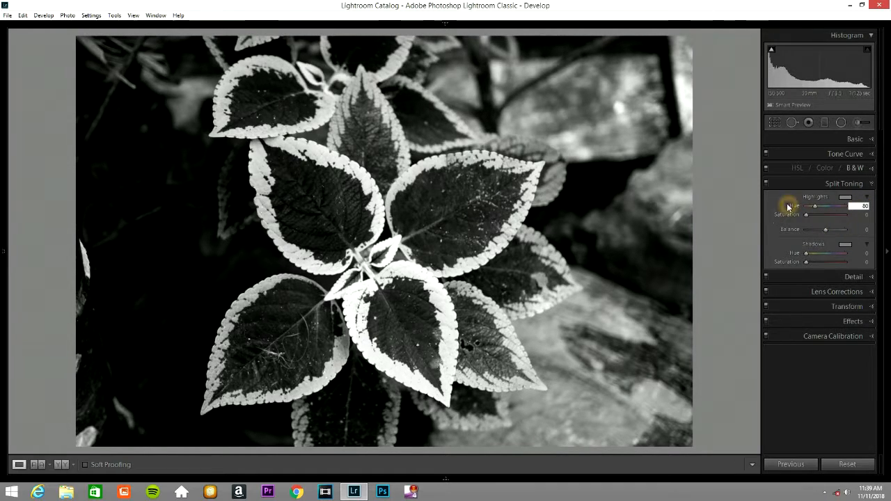
left_click(765, 232)
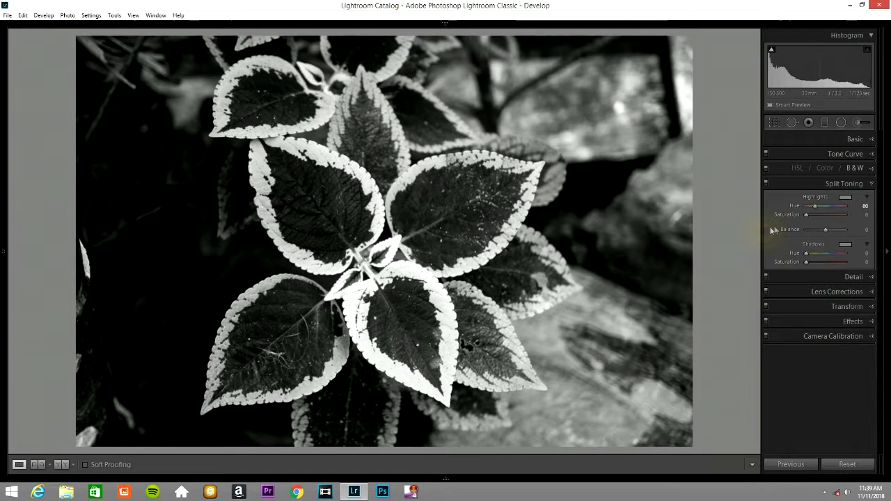
left_click(844, 232)
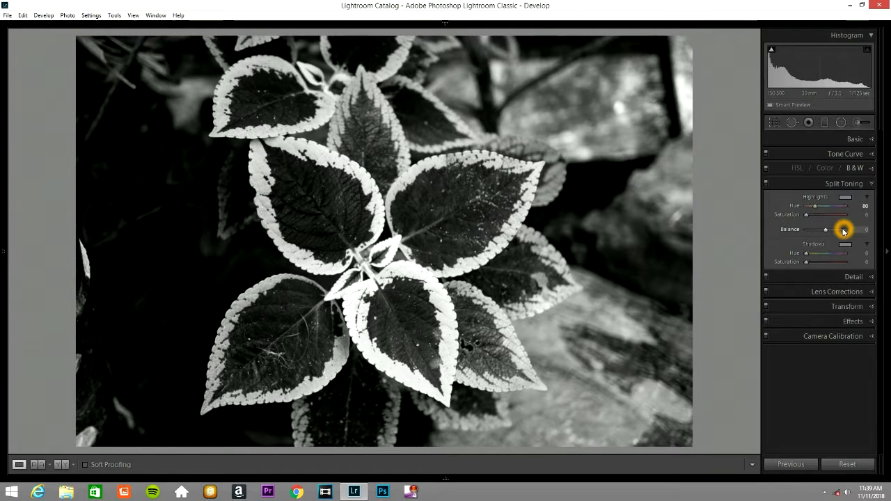
left_click(868, 252)
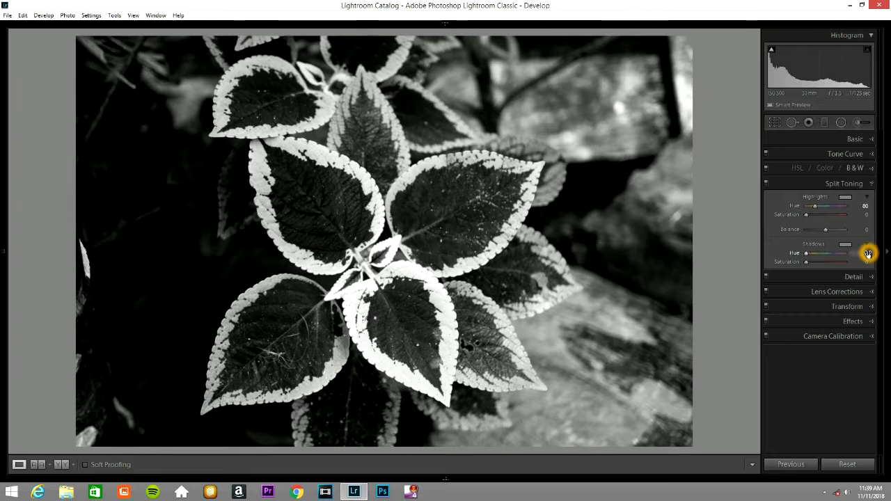
type("200")
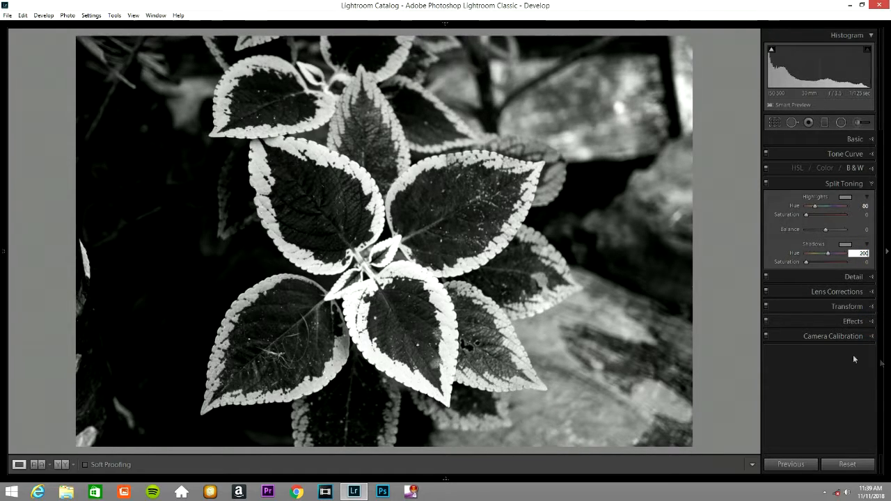
left_click(781, 366)
left_click(721, 227)
Step: Sharpen the photo with Amount 50, Radius 0.8 and Masking 68
left_click(863, 278)
left_click(816, 308)
left_click(815, 311)
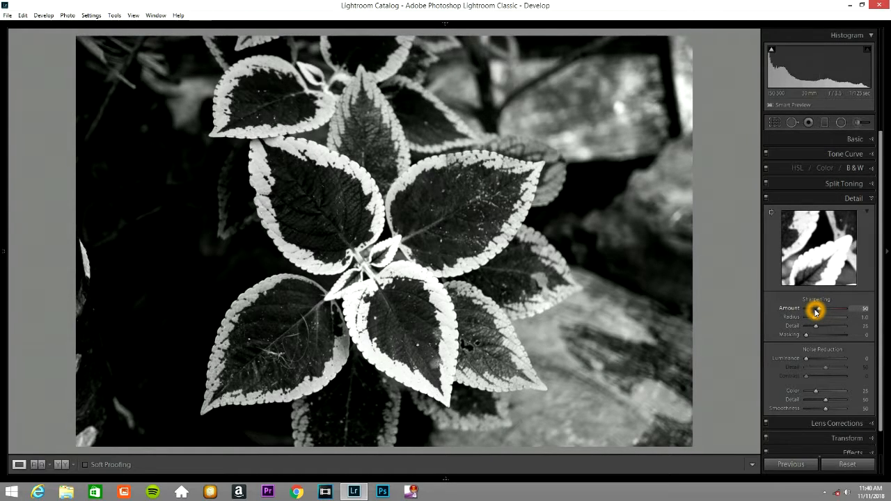
left_click(817, 319)
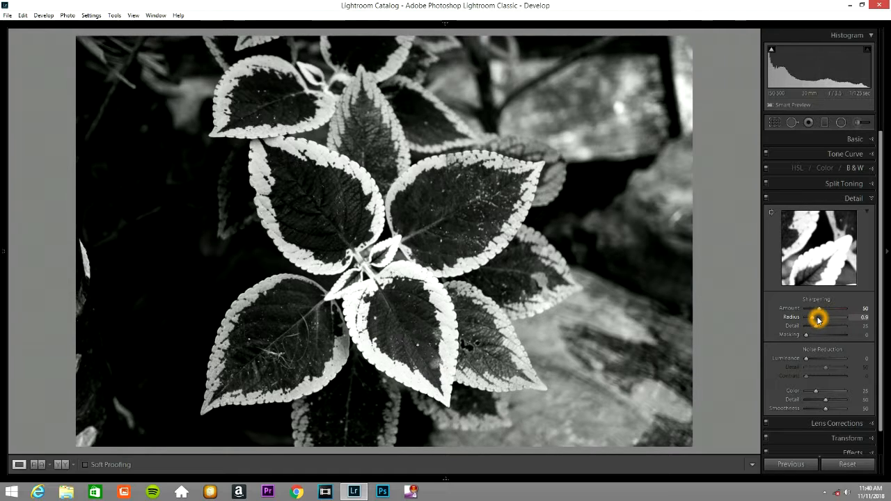
left_click_drag(801, 330, 815, 332)
left_click_drag(806, 334, 832, 335)
key("alt")
left_click(846, 348)
left_click(821, 368)
left_click(812, 361)
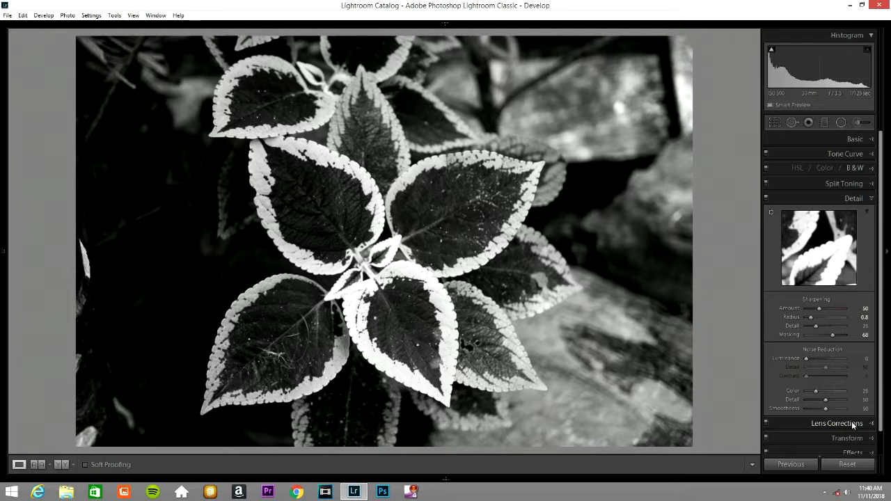
Step: Add a light grain effect to the photo
left_click(864, 448)
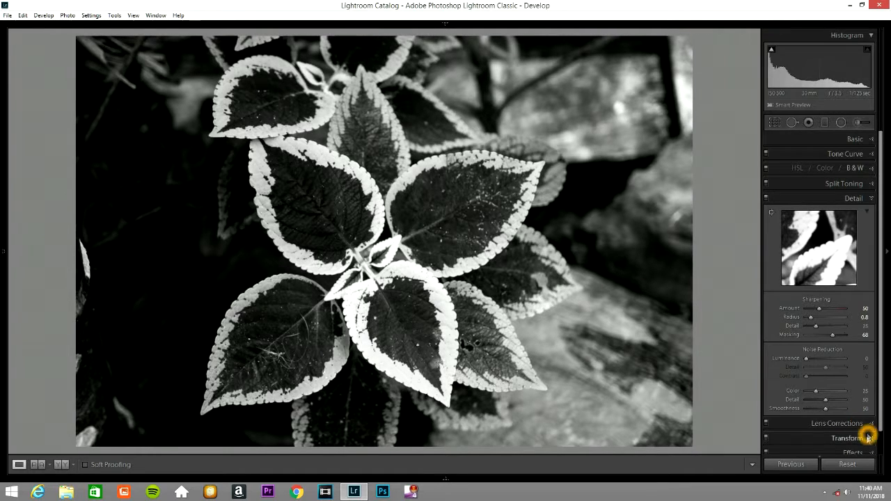
left_click(809, 338)
left_click_drag(809, 338, 820, 348)
left_click(871, 242)
Step: Paint the background to the right of and below the plant black with the Adjustment Brush at -4.00 exposure
left_click(860, 128)
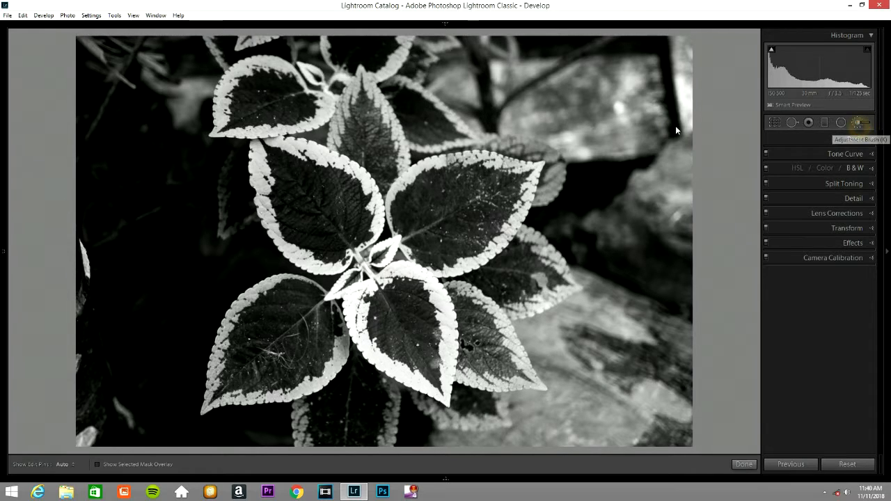
left_click(800, 156)
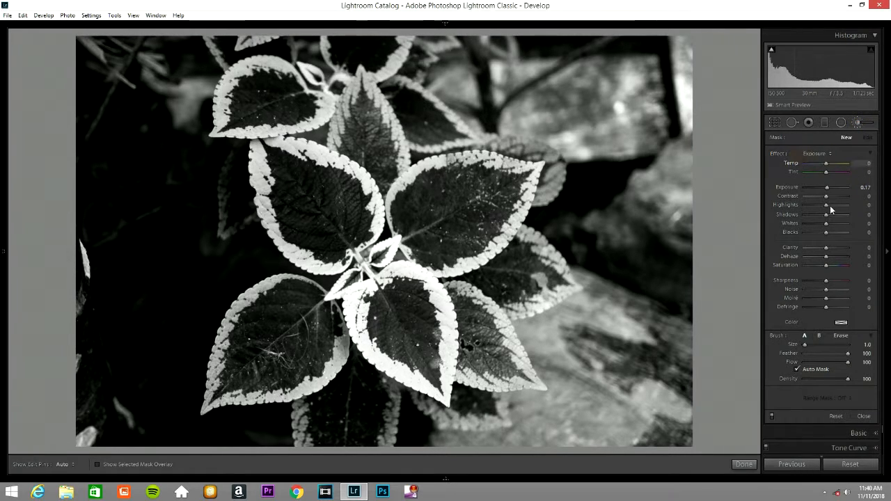
left_click_drag(827, 188, 769, 194)
scroll(659, 179, "up", 5)
mouse_move(610, 231)
left_mouse_down()
mouse_move(624, 222)
mouse_move(628, 153)
mouse_move(607, 93)
mouse_move(536, 57)
mouse_move(474, 69)
mouse_move(441, 40)
mouse_move(719, 48)
left_mouse_up()
mouse_move(682, 97)
left_mouse_down()
mouse_move(679, 60)
mouse_move(661, 63)
mouse_move(655, 226)
mouse_move(670, 319)
mouse_move(670, 406)
mouse_move(659, 259)
mouse_move(656, 395)
mouse_move(659, 326)
mouse_move(624, 405)
mouse_move(619, 318)
mouse_move(595, 363)
mouse_move(597, 345)
mouse_move(604, 348)
mouse_move(544, 293)
mouse_move(532, 266)
mouse_move(546, 250)
mouse_move(576, 246)
mouse_move(581, 296)
mouse_move(573, 255)
mouse_move(561, 297)
mouse_move(543, 286)
mouse_move(579, 268)
mouse_move(564, 262)
mouse_move(561, 227)
mouse_move(529, 258)
mouse_move(538, 227)
mouse_move(518, 279)
mouse_move(479, 274)
mouse_move(531, 292)
mouse_move(529, 319)
mouse_move(515, 289)
mouse_move(536, 339)
mouse_move(527, 260)
mouse_move(543, 280)
mouse_move(581, 294)
mouse_move(584, 239)
mouse_move(552, 287)
mouse_move(544, 244)
mouse_move(543, 306)
mouse_move(520, 291)
mouse_move(536, 315)
mouse_move(507, 297)
mouse_move(561, 359)
mouse_move(580, 403)
mouse_move(536, 433)
mouse_move(368, 432)
mouse_move(460, 435)
mouse_move(407, 398)
mouse_move(446, 407)
mouse_move(568, 404)
mouse_move(483, 408)
mouse_move(509, 422)
mouse_move(452, 430)
left_mouse_up()
scroll(584, 292, "down", 7)
mouse_move(275, 440)
left_mouse_down()
mouse_move(273, 419)
mouse_move(229, 424)
mouse_move(269, 430)
mouse_move(221, 430)
mouse_move(261, 432)
mouse_move(117, 437)
mouse_move(89, 425)
mouse_move(106, 342)
mouse_move(100, 357)
mouse_move(92, 161)
mouse_move(67, 320)
mouse_move(71, 397)
mouse_move(86, 230)
mouse_move(78, 261)
mouse_move(90, 247)
mouse_move(117, 425)
left_mouse_up()
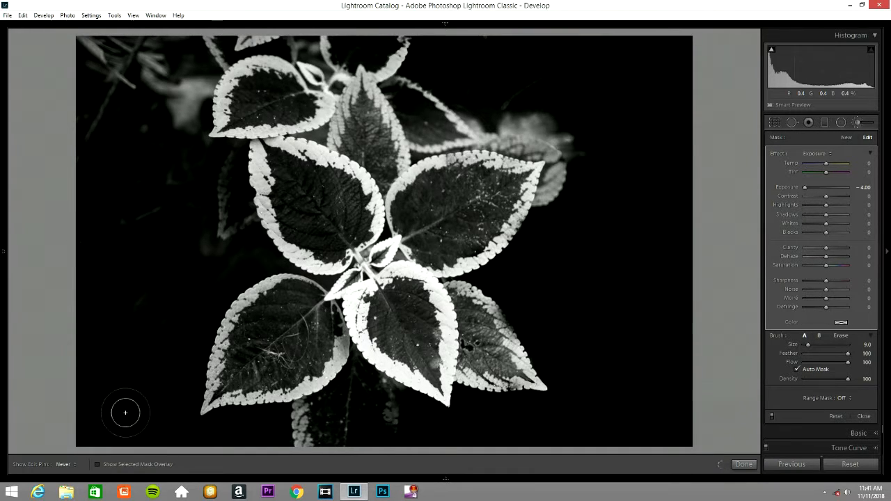
Step: Paint the background to the left of and above the plant black, including the blurred leaves behind the upper-right leaf, at brush size 9.0
left_click_drag(228, 183, 209, 214)
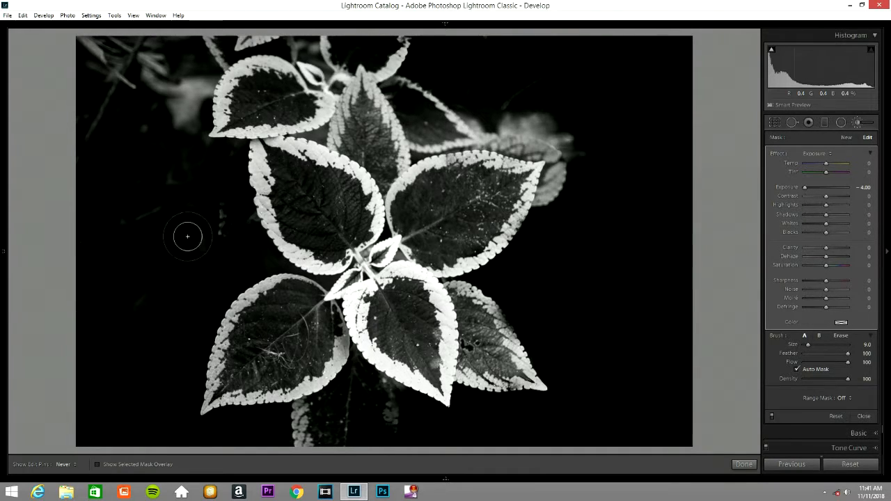
mouse_move(209, 236)
left_mouse_down()
mouse_move(218, 229)
mouse_move(272, 266)
left_mouse_up()
mouse_move(193, 167)
left_mouse_down()
mouse_move(122, 44)
mouse_move(93, 51)
mouse_move(80, 100)
mouse_move(88, 118)
mouse_move(114, 91)
mouse_move(113, 100)
mouse_move(132, 87)
mouse_move(141, 111)
mouse_move(179, 93)
mouse_move(165, 132)
mouse_move(184, 66)
mouse_move(160, 76)
mouse_move(183, 61)
mouse_move(264, 40)
mouse_move(421, 43)
mouse_move(220, 30)
left_mouse_up()
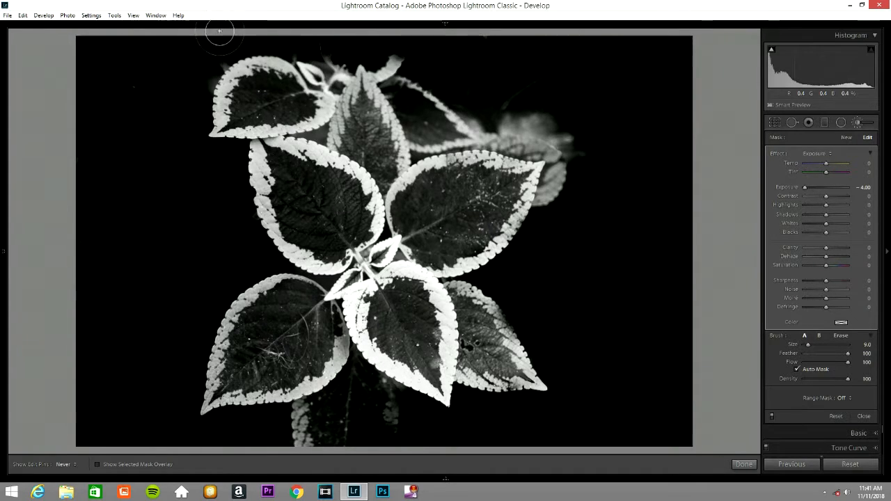
mouse_move(374, 40)
left_mouse_down()
mouse_move(565, 123)
mouse_move(505, 104)
mouse_move(535, 84)
mouse_move(479, 104)
mouse_move(583, 135)
mouse_move(518, 139)
mouse_move(484, 132)
mouse_move(538, 132)
mouse_move(503, 135)
mouse_move(412, 111)
mouse_move(393, 70)
mouse_move(453, 93)
mouse_move(452, 111)
mouse_move(440, 98)
mouse_move(491, 131)
mouse_move(535, 132)
mouse_move(458, 139)
mouse_move(537, 143)
mouse_move(501, 147)
left_mouse_up()
Step: Black out the remaining background close to the edges of the upper leaves with the brush at size 6.0
scroll(537, 132, "down", 1)
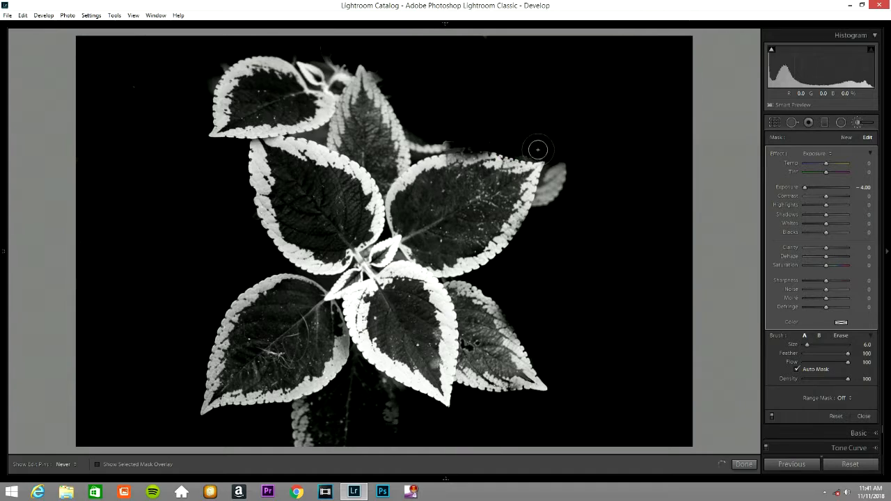
mouse_move(562, 155)
left_mouse_down()
mouse_move(555, 195)
mouse_move(559, 159)
mouse_move(545, 202)
mouse_move(546, 184)
left_mouse_up()
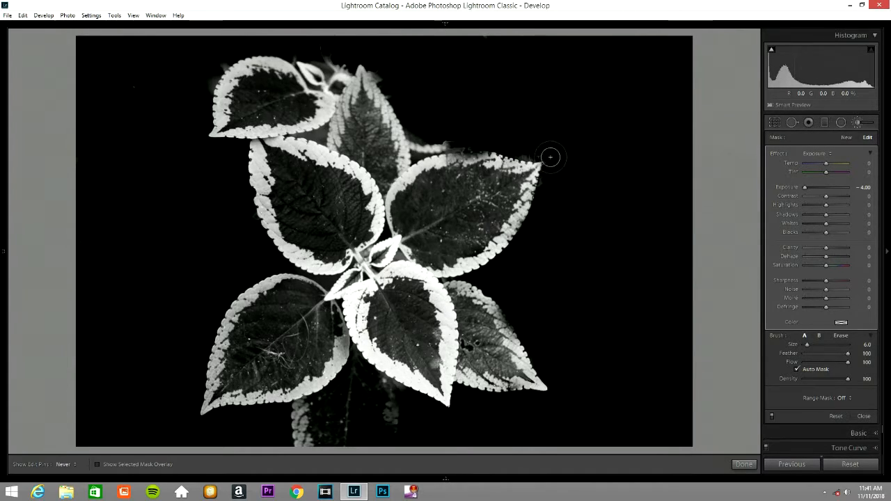
mouse_move(509, 152)
left_mouse_down()
mouse_move(431, 138)
mouse_move(416, 146)
mouse_move(464, 144)
mouse_move(422, 156)
mouse_move(413, 122)
left_mouse_up()
mouse_move(378, 71)
left_mouse_down()
mouse_move(341, 65)
mouse_move(338, 82)
mouse_move(348, 71)
mouse_move(339, 82)
mouse_move(326, 59)
mouse_move(268, 43)
left_mouse_up()
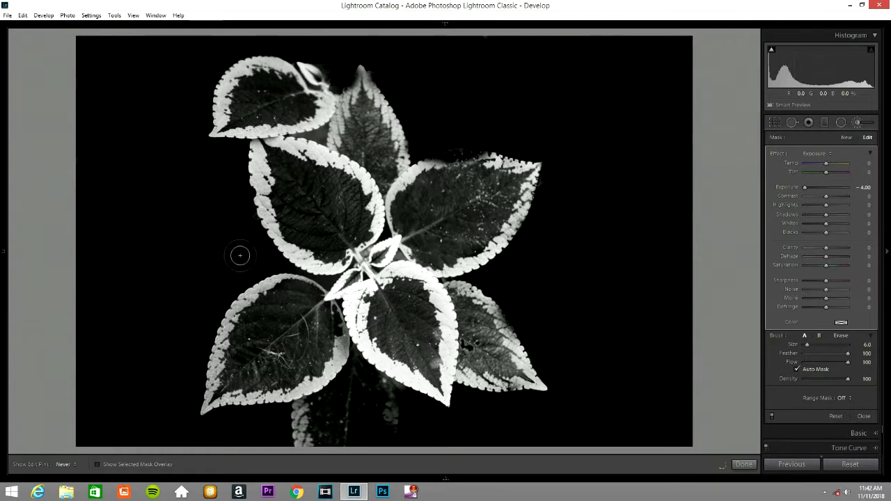
mouse_move(245, 236)
left_mouse_down()
mouse_move(238, 216)
mouse_move(251, 261)
mouse_move(272, 264)
left_mouse_up()
Step: Darken the small background gaps around the plant's centre and below the top-left leaf with the brush at size 2.0
key("h")
scroll(275, 265, "down", 2)
scroll(275, 265, "down", 2)
key("h")
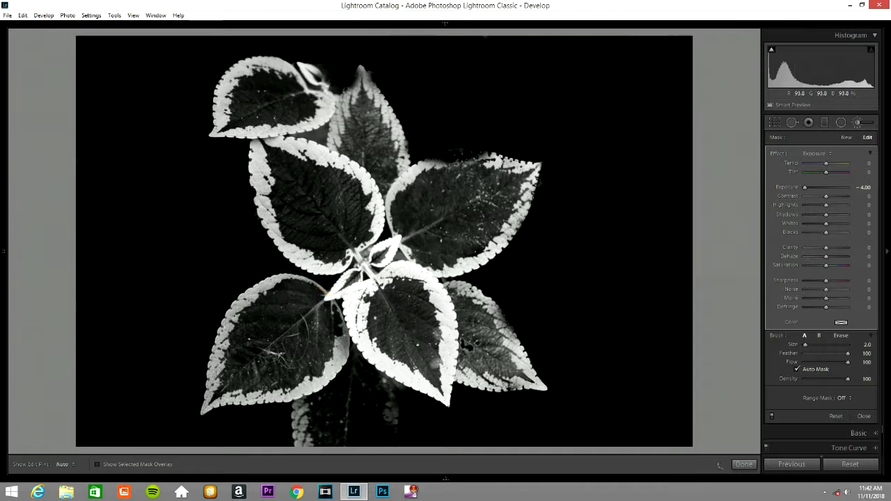
left_click_drag(365, 276, 393, 259)
left_click_drag(402, 253, 402, 262)
left_click(387, 234)
left_click_drag(393, 227, 384, 236)
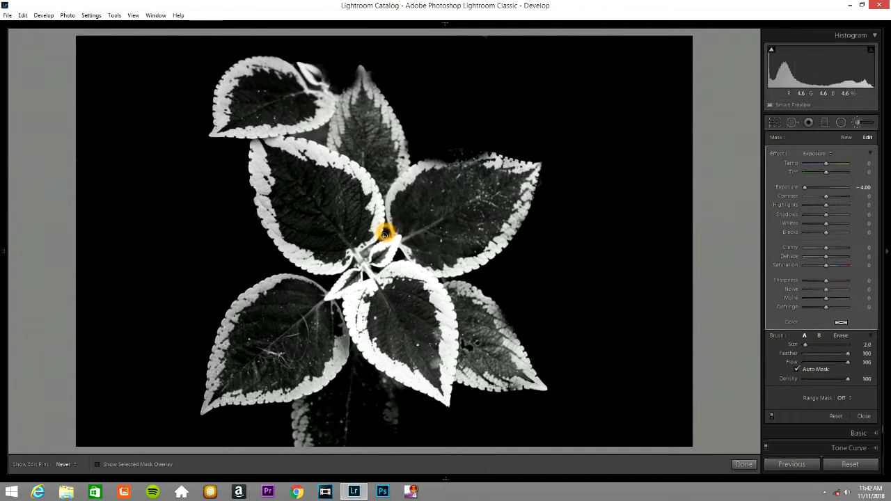
left_click(385, 233)
left_click(329, 131)
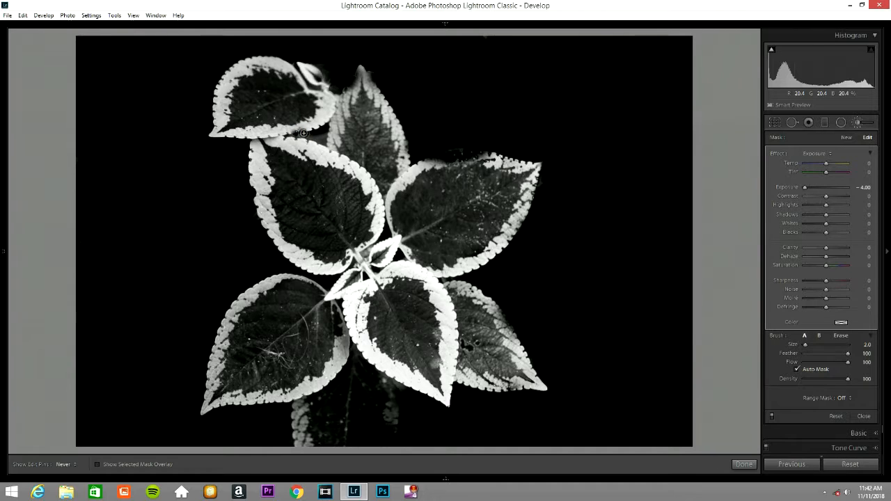
Step: Black out the leaf remnants below the plant and the background beside the upper-right leaf with the brush at size 7.0
key("h")
scroll(391, 414, "up", 5)
mouse_move(369, 386)
left_mouse_down()
mouse_move(380, 414)
mouse_move(426, 443)
mouse_move(257, 436)
mouse_move(412, 453)
left_mouse_up()
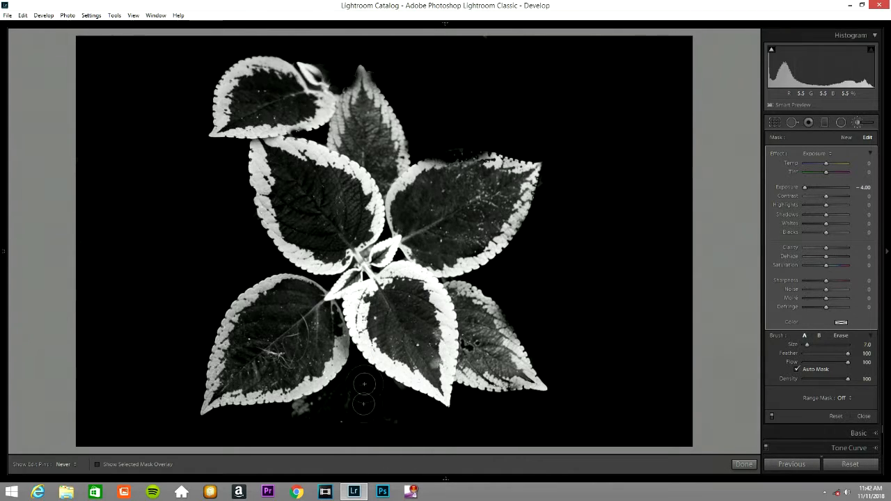
mouse_move(325, 404)
left_mouse_down()
mouse_move(288, 413)
mouse_move(381, 416)
left_mouse_up()
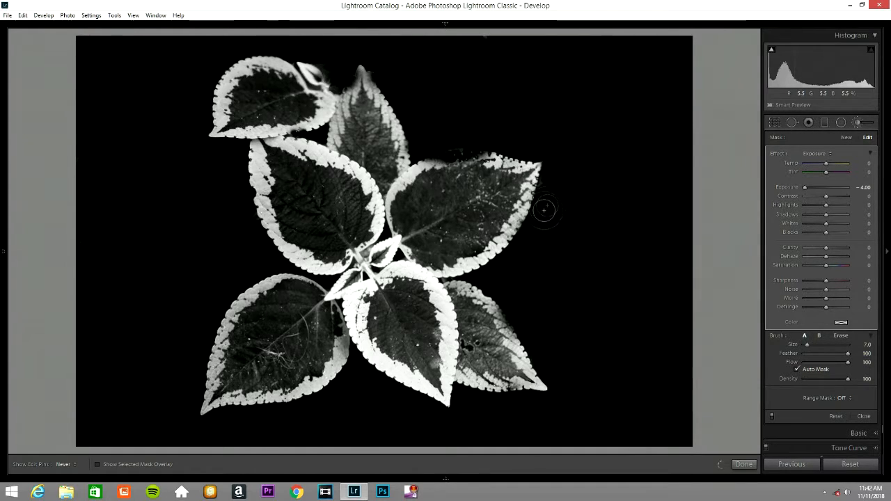
left_click_drag(545, 193, 552, 173)
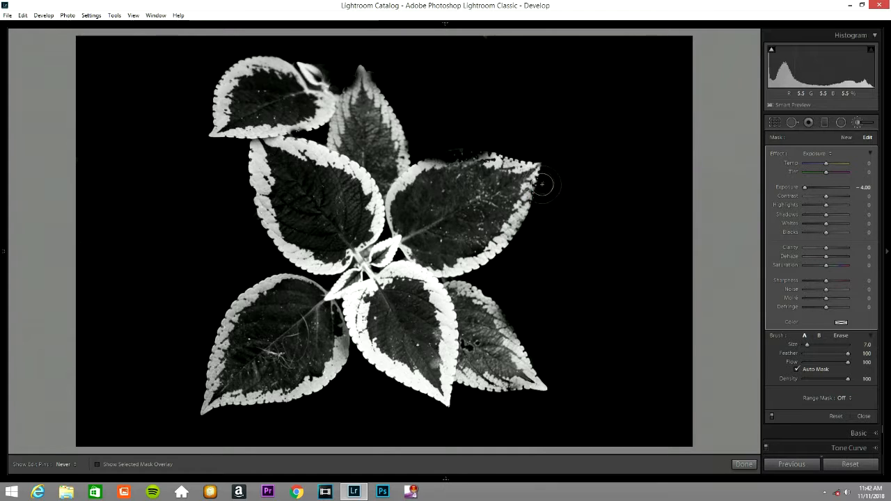
mouse_move(534, 242)
left_mouse_down()
mouse_move(499, 176)
mouse_move(476, 188)
left_mouse_up()
Step: Erase the darkening mask along the upper-right leaf's top edge and tip with a size 2.0 eraser
scroll(477, 189, "down", 2)
left_click(476, 194)
left_click(481, 190, "alt")
left_click(478, 183, "alt")
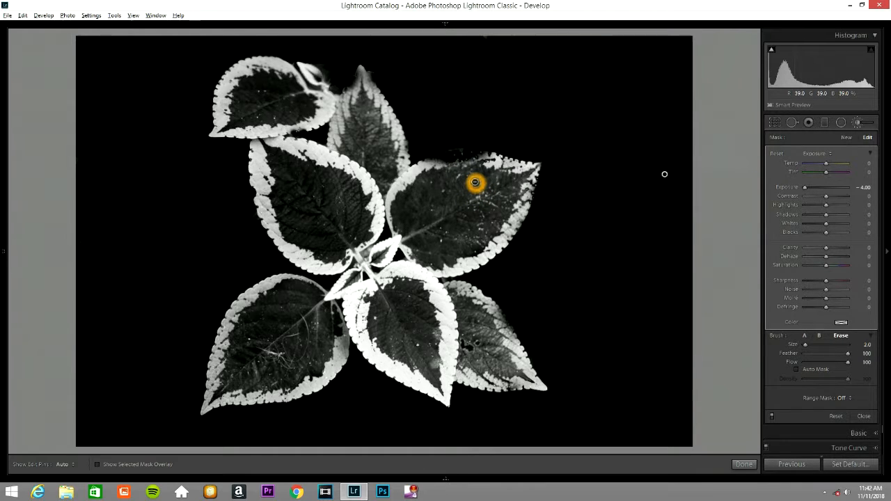
key("h")
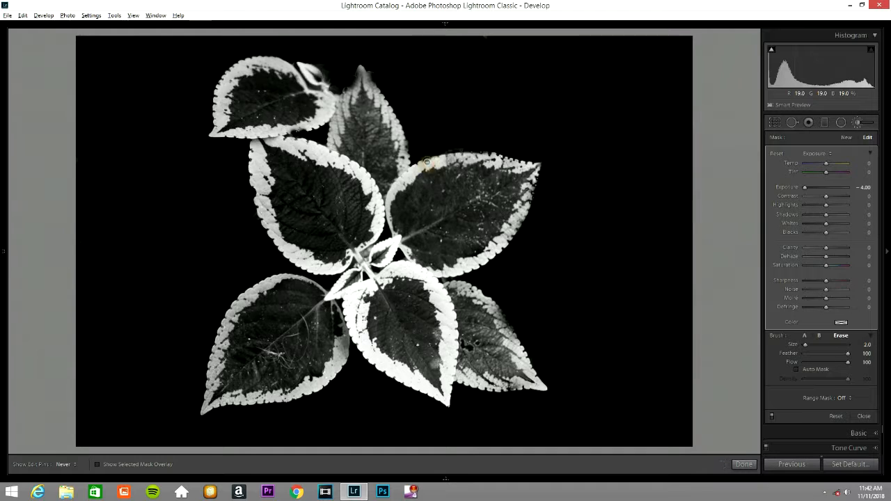
left_click(511, 165)
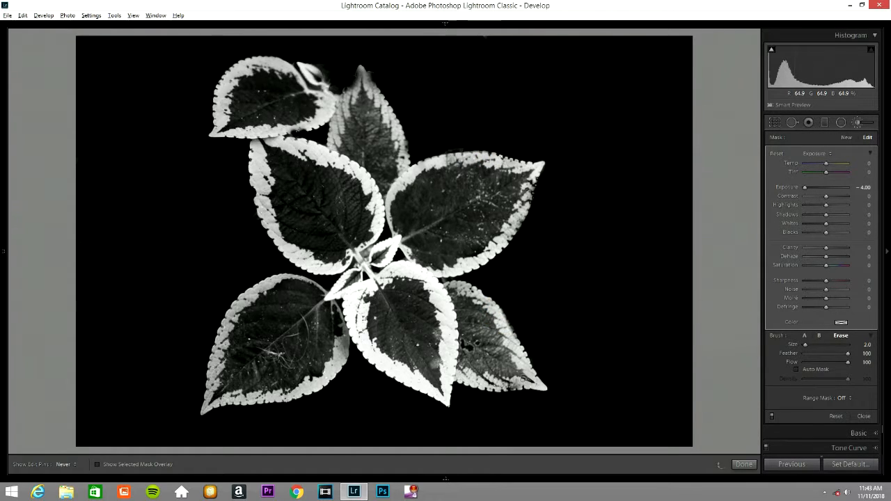
Step: Erase the darkening mask from the edges of the lower-right leaf and the tip of the top centre leaf
left_click_drag(492, 383, 528, 387)
left_click(468, 356)
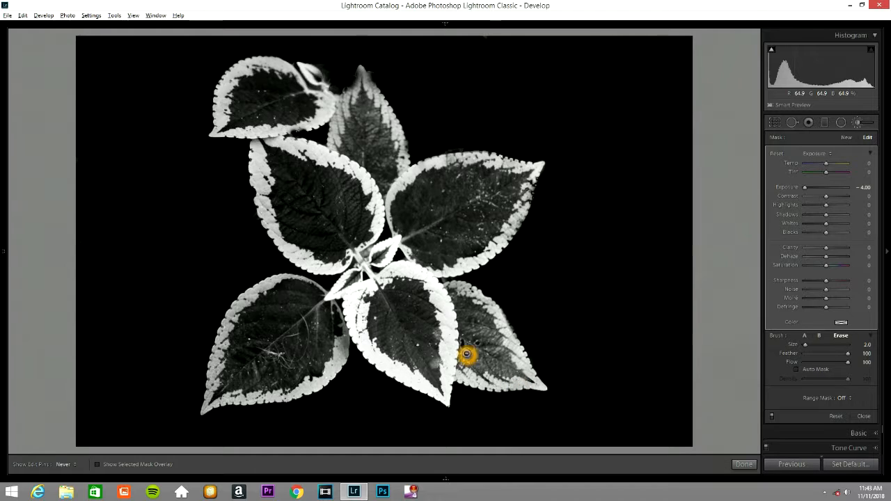
left_click_drag(351, 93, 359, 78)
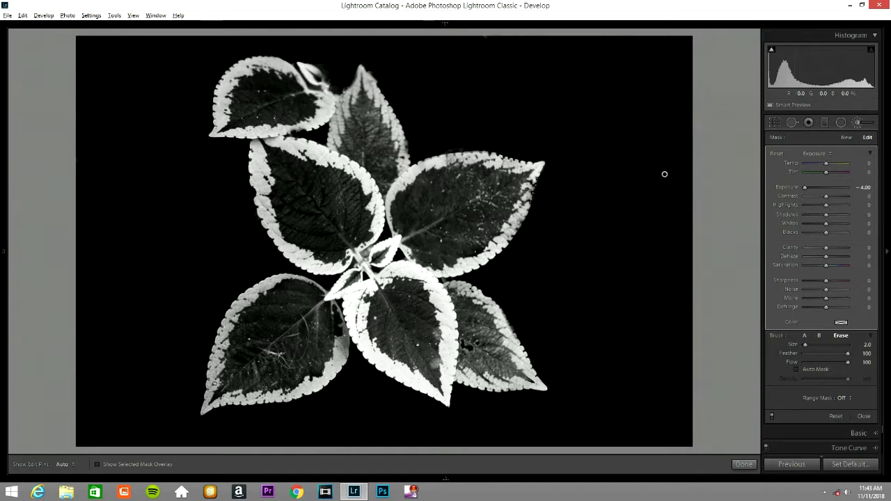
key("h")
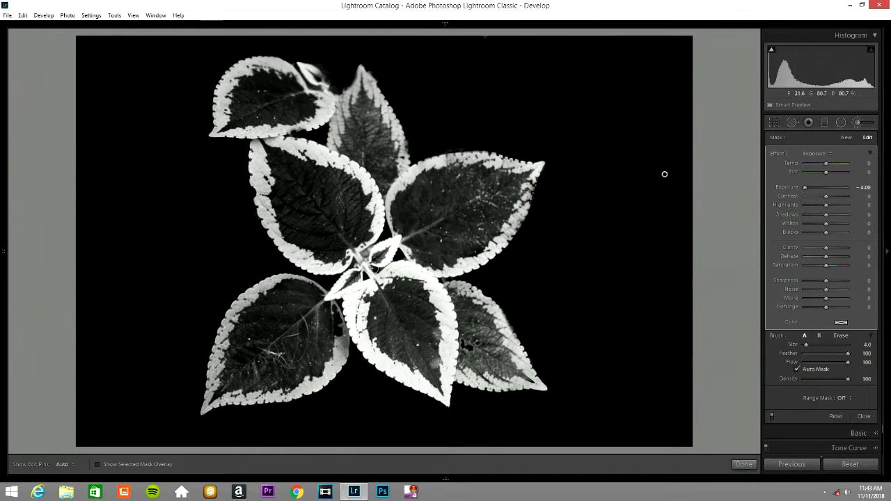
Step: Darken the tiny gaps at the plant's centre and stray spots around the upper leaves with the brush at size 1.0
key("h")
key("h")
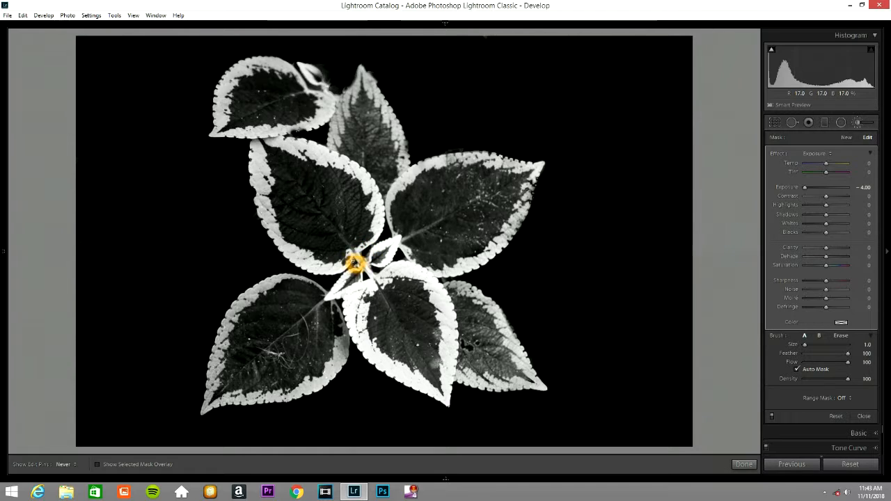
key("h")
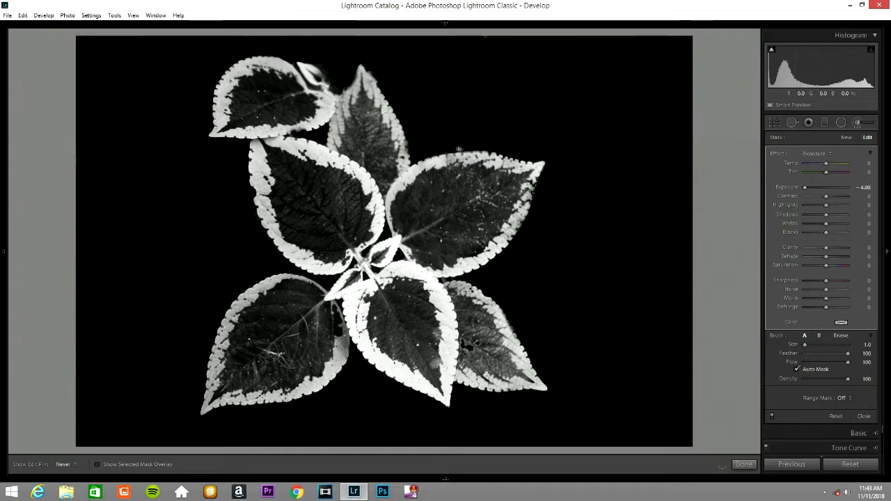
key("h")
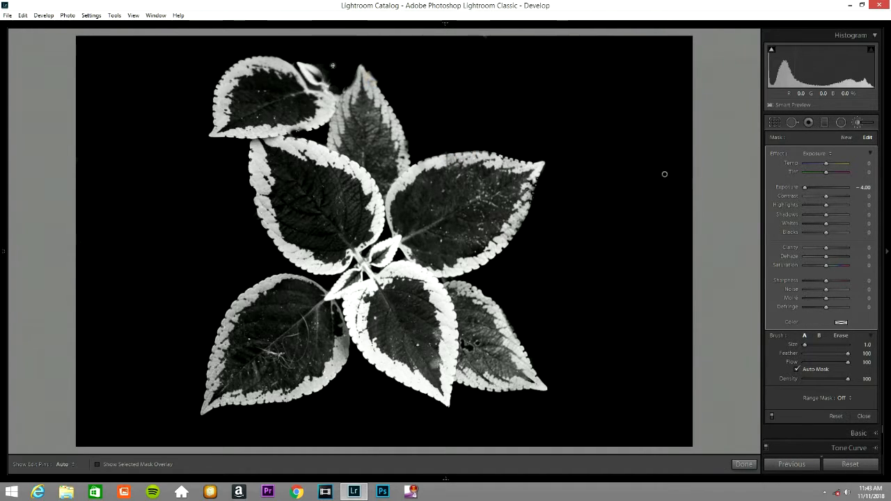
key("h")
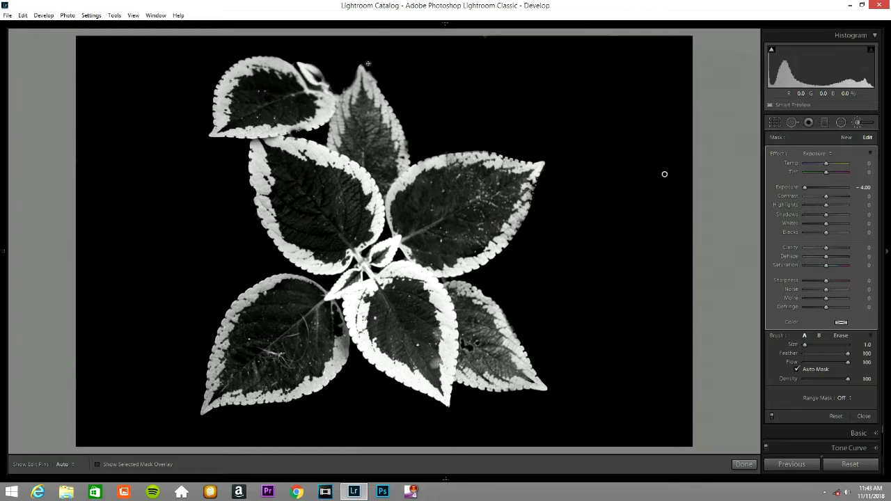
left_click(688, 146)
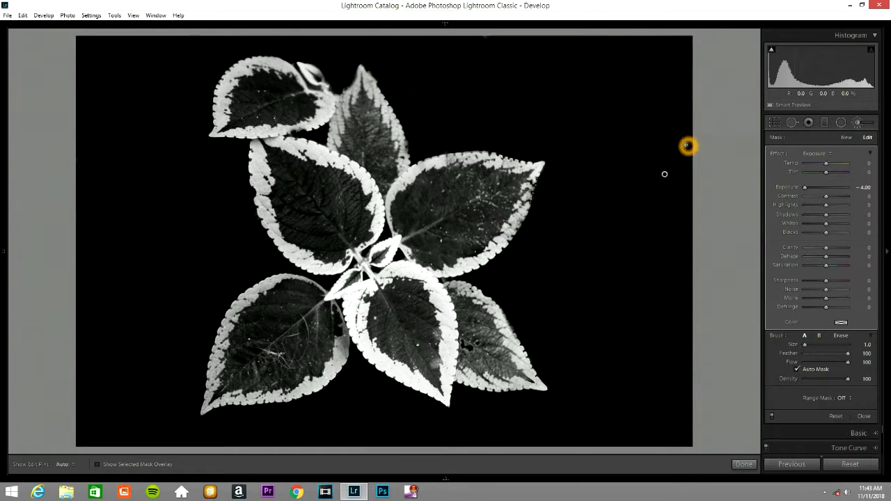
Step: Compare the edited photo with the original in the side-by-side before/after view
key("y")
left_click(602, 453)
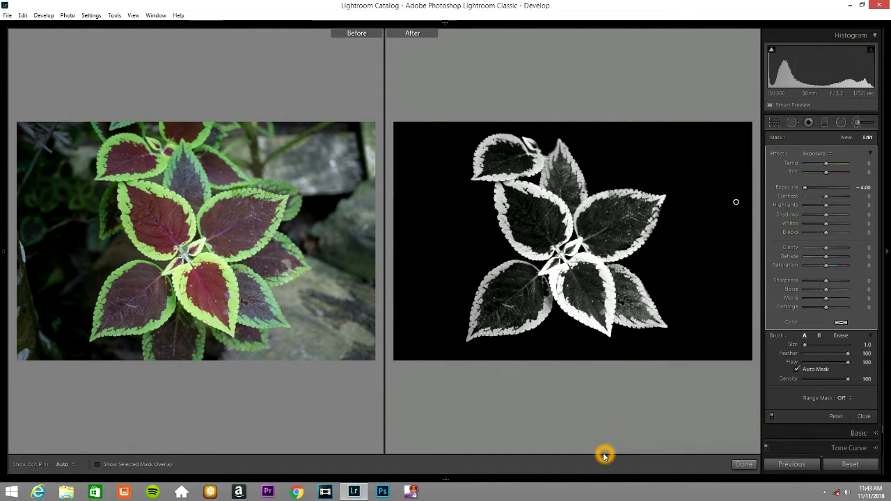
key("y")
Step: Set up a new Adjustment Brush mask with the Exposure effect at 0.61 and brush size 3.0
left_click(858, 123)
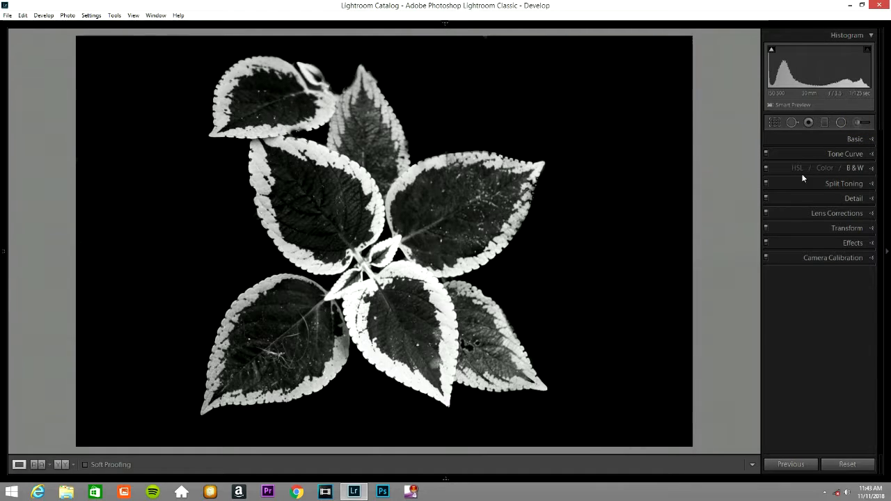
left_click(865, 140)
left_click(866, 140)
left_click(860, 123)
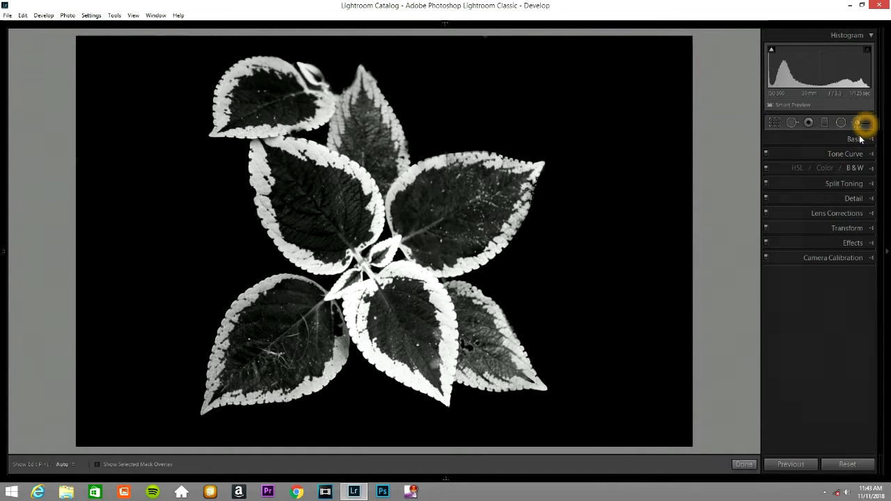
left_click(828, 154)
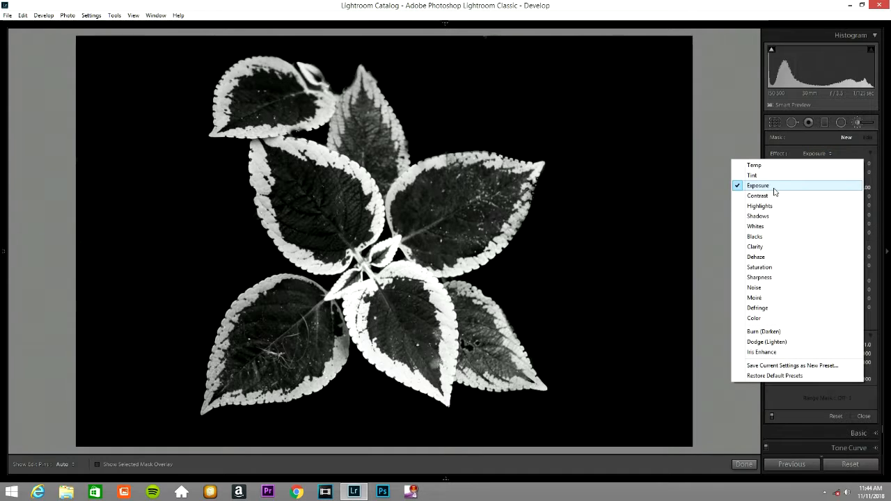
left_click(775, 191)
left_click_drag(827, 187, 834, 189)
left_click_drag(830, 188, 828, 187)
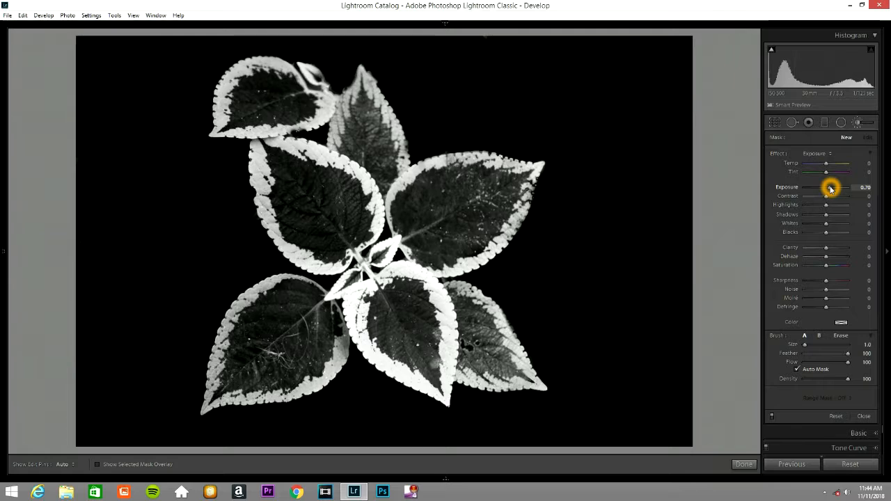
scroll(442, 175, "up", 2)
key("h")
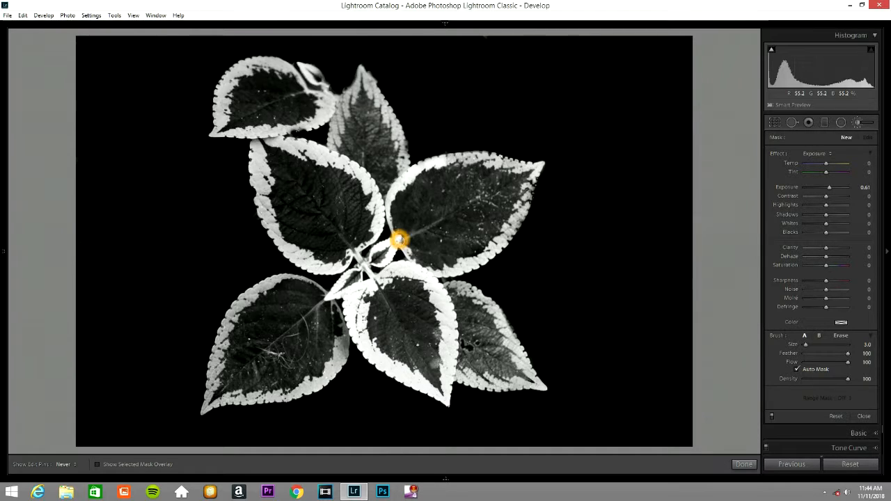
Step: Brighten the small centre leaf and the pale edges of the upper-right and top centre leaves with the 0.61 exposure brush
left_click_drag(382, 257, 403, 242)
key("h")
mouse_move(483, 250)
left_mouse_down()
mouse_move(504, 239)
mouse_move(531, 193)
mouse_move(542, 167)
mouse_move(528, 162)
left_mouse_up()
left_click(422, 167)
left_click(402, 180)
left_click(394, 169)
left_click(406, 161)
left_click_drag(402, 147, 364, 75)
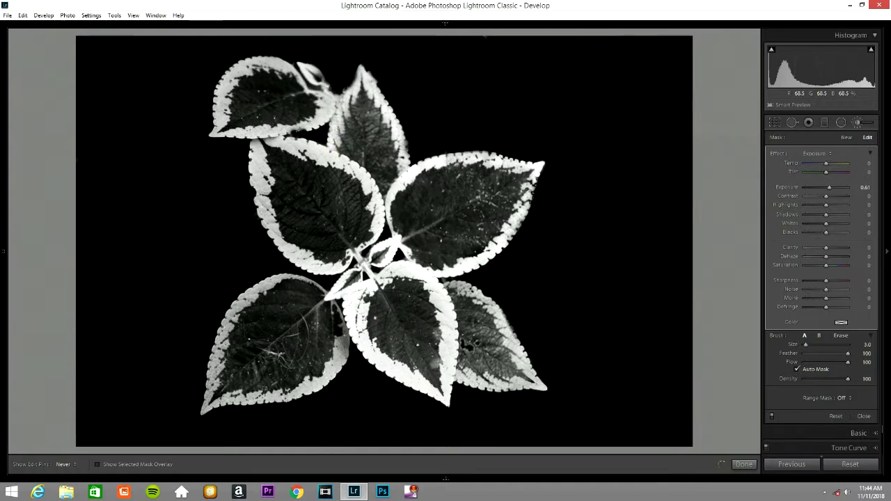
Step: Brighten the pale edges of the middle-left and top-left leaves and the small leaf beside them with the exposure brush
left_click_drag(326, 150, 283, 148)
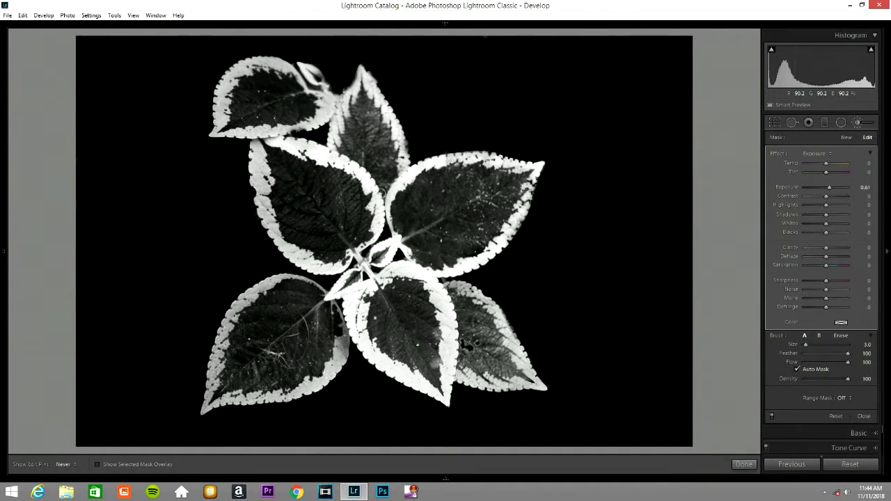
key("h")
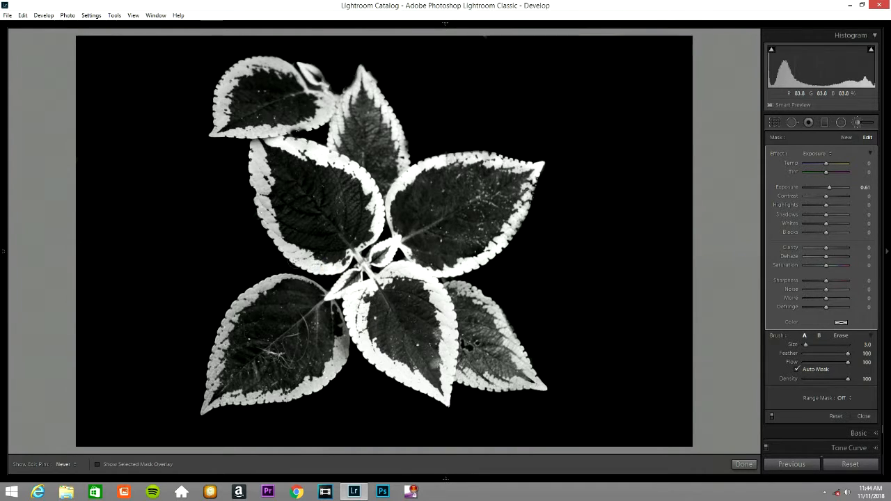
mouse_move(275, 241)
left_mouse_down()
mouse_move(258, 148)
mouse_move(232, 134)
mouse_move(280, 130)
left_mouse_up()
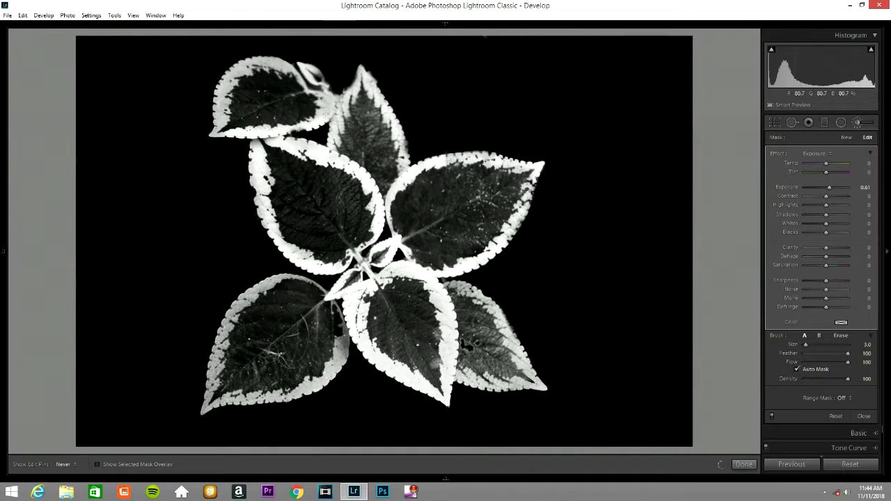
left_click_drag(324, 98, 270, 59)
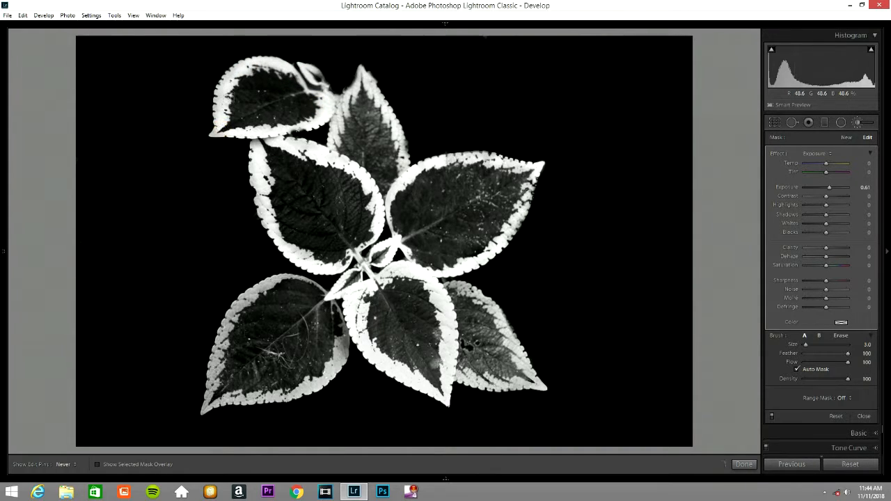
left_click_drag(220, 91, 215, 112)
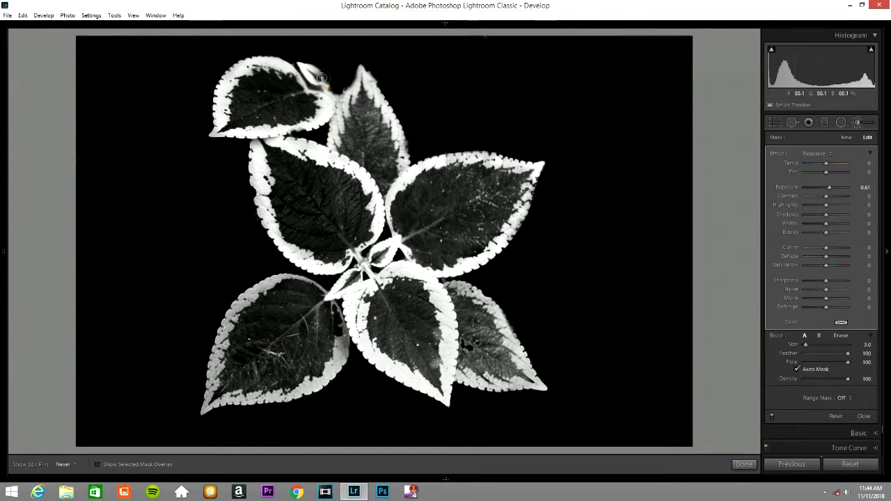
left_click_drag(310, 67, 311, 69)
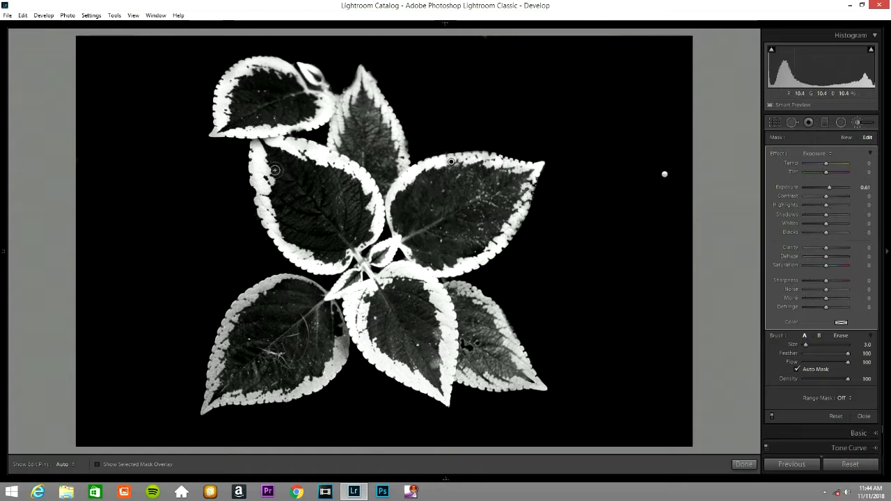
Step: Brighten the pale edges of the bottom-left and bottom-right leaves with the 0.61 exposure brush
left_click_drag(269, 286, 228, 321)
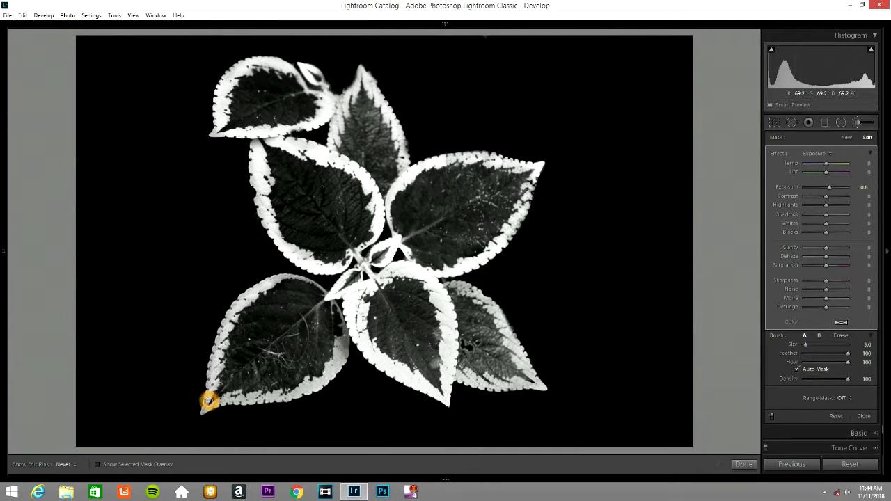
left_click_drag(295, 395, 314, 385)
left_click_drag(343, 353, 348, 337)
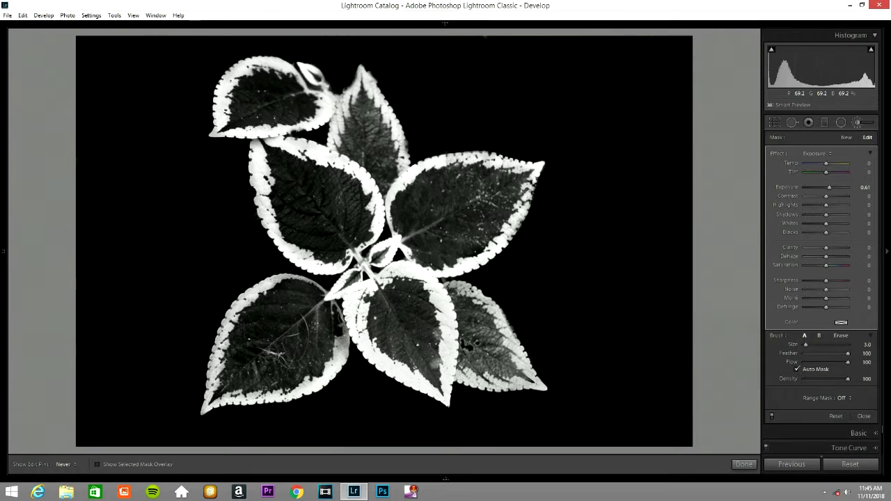
key("h")
key("h")
left_click_drag(490, 378, 522, 387)
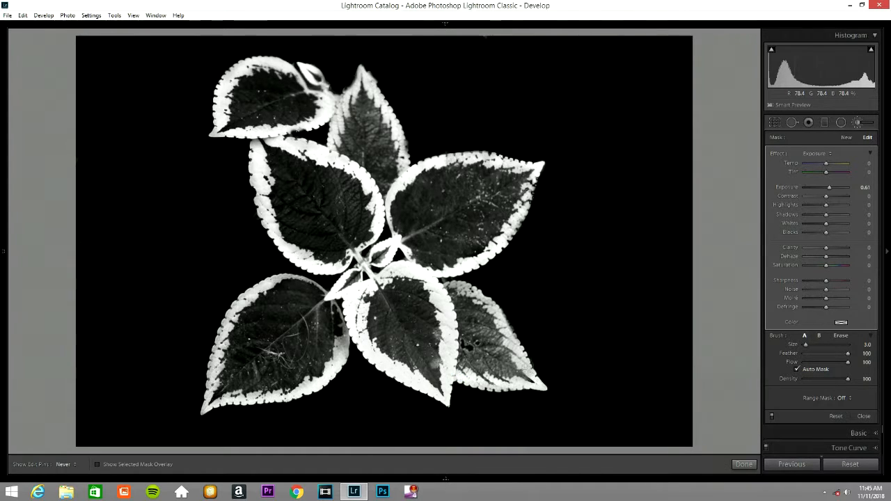
mouse_move(516, 347)
left_mouse_down()
mouse_move(489, 297)
mouse_move(451, 286)
left_mouse_up()
key("h")
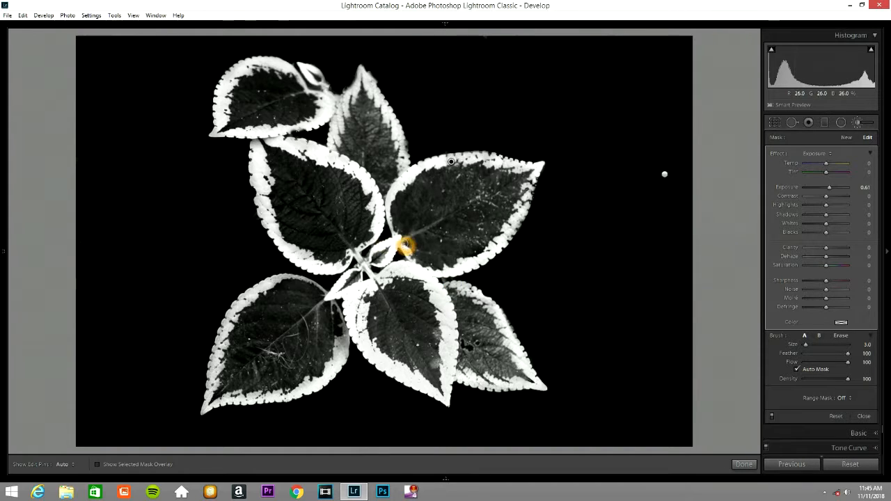
Step: Set up a new Adjustment Brush mask with the Contrast effect at 25 and brush size 5.0
left_click(857, 123)
left_click(857, 123)
left_click(826, 187)
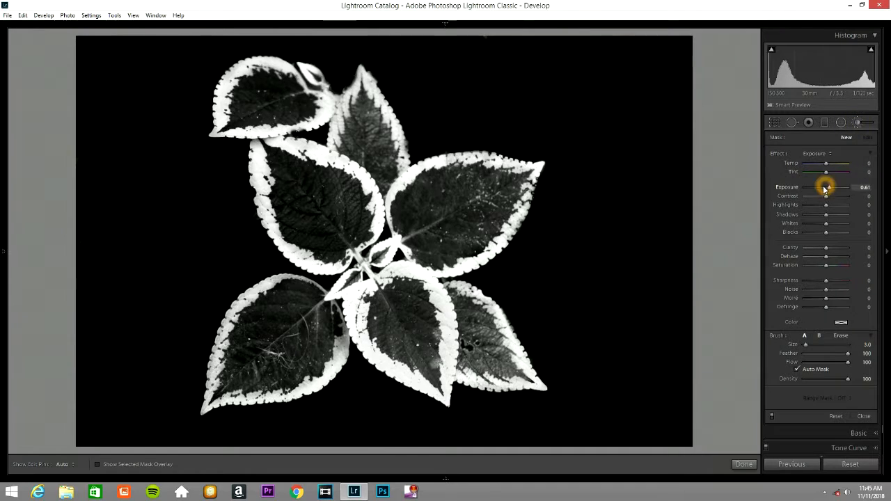
left_click(813, 154)
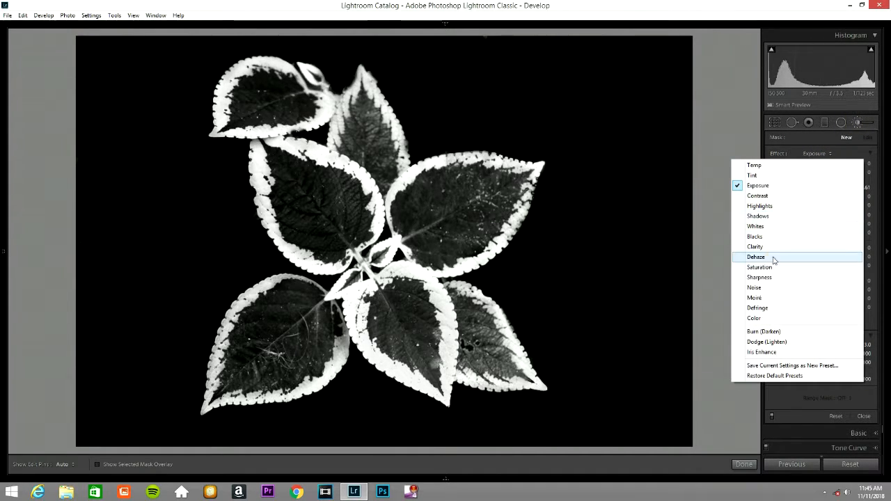
left_click(782, 195)
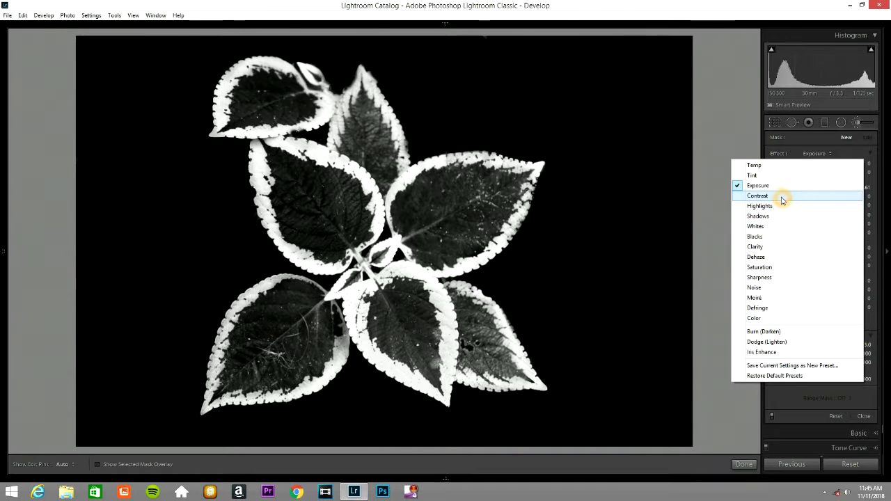
scroll(437, 240, "up", 2)
key("h")
Step: Paint the contrast brush over the dark centres of the upper-right, top centre, bottom centre and bottom-right leaves
mouse_move(460, 211)
left_mouse_down()
mouse_move(473, 189)
mouse_move(426, 200)
mouse_move(438, 234)
mouse_move(432, 244)
mouse_move(489, 217)
mouse_move(499, 184)
mouse_move(418, 202)
mouse_move(480, 206)
mouse_move(494, 190)
left_mouse_up()
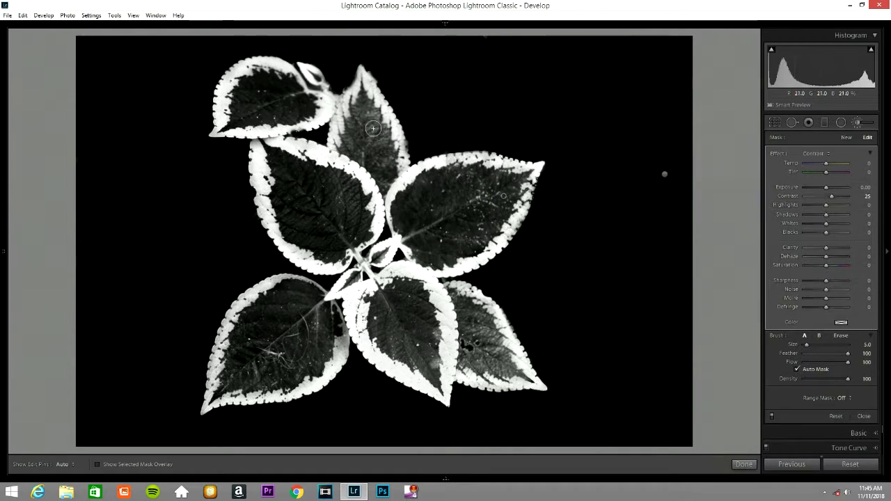
mouse_move(367, 110)
left_mouse_down()
mouse_move(382, 170)
mouse_move(361, 156)
mouse_move(355, 129)
mouse_move(365, 109)
mouse_move(383, 156)
left_mouse_up()
mouse_move(390, 299)
left_mouse_down()
mouse_move(411, 303)
mouse_move(430, 367)
left_mouse_up()
mouse_move(386, 335)
left_mouse_down()
mouse_move(378, 314)
mouse_move(417, 353)
mouse_move(386, 309)
mouse_move(398, 318)
left_mouse_up()
mouse_move(470, 334)
left_mouse_down()
mouse_move(465, 308)
mouse_move(500, 367)
mouse_move(463, 356)
mouse_move(464, 313)
mouse_move(506, 366)
left_mouse_up()
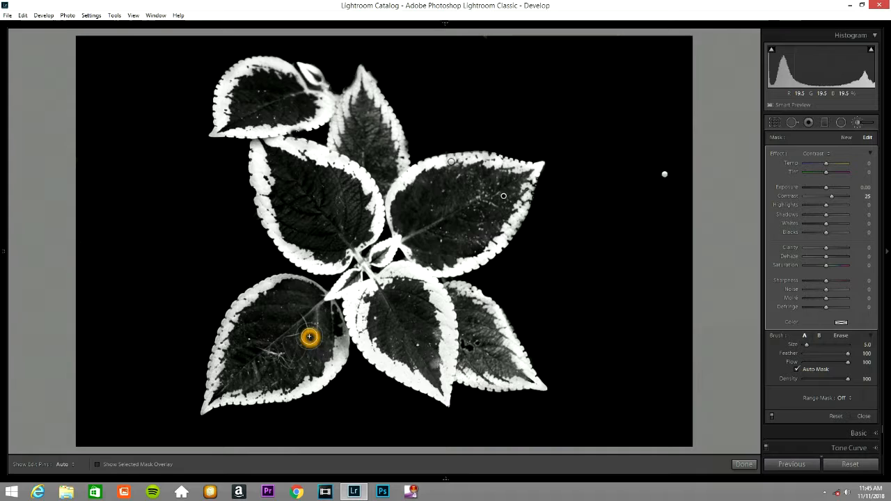
Step: Show the mask overlay and fill the unpainted gaps inside the upper-right and bottom centre leaves
key("o")
mouse_move(406, 314)
left_mouse_down()
mouse_move(412, 350)
mouse_move(412, 339)
left_mouse_up()
mouse_move(449, 213)
left_mouse_down()
mouse_move(411, 210)
mouse_move(406, 227)
mouse_move(405, 198)
mouse_move(417, 185)
mouse_move(473, 175)
mouse_move(497, 182)
mouse_move(474, 246)
mouse_move(429, 243)
left_mouse_up()
key("h")
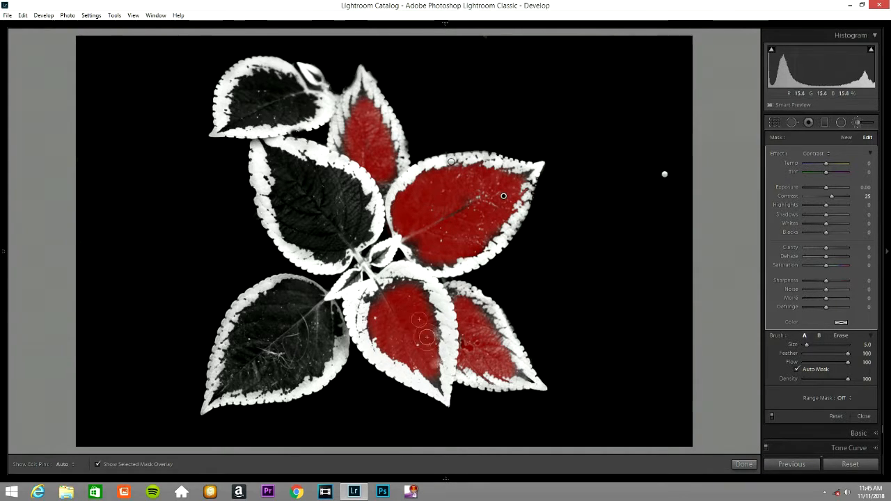
key("h")
mouse_move(395, 292)
left_mouse_down()
mouse_move(382, 301)
mouse_move(405, 300)
left_mouse_up()
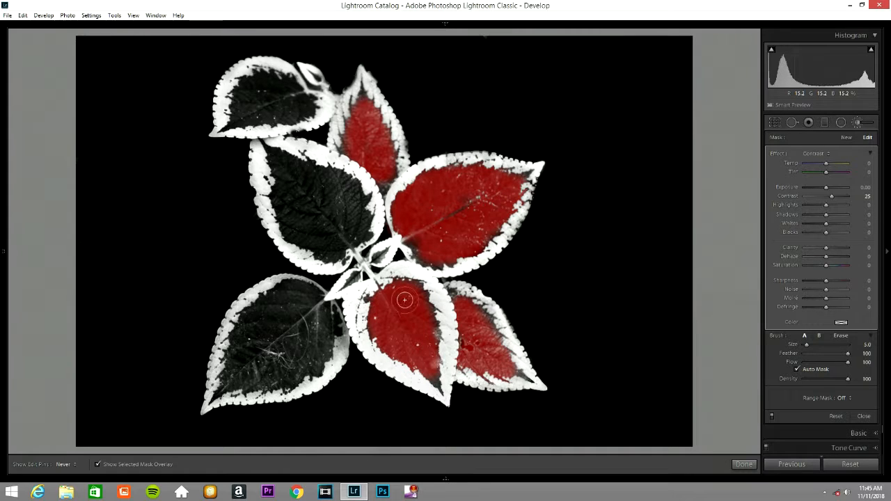
mouse_move(447, 375)
left_mouse_down()
mouse_move(427, 381)
mouse_move(421, 303)
left_mouse_up()
Step: Extend the contrast mask over the dark interior of the bottom-left leaf
mouse_move(305, 334)
left_mouse_down()
mouse_move(284, 372)
mouse_move(258, 378)
mouse_move(293, 345)
mouse_move(227, 383)
mouse_move(249, 322)
mouse_move(282, 303)
mouse_move(261, 360)
mouse_move(269, 331)
left_mouse_up()
mouse_move(305, 296)
left_mouse_down()
mouse_move(283, 331)
mouse_move(309, 311)
mouse_move(287, 320)
mouse_move(315, 338)
mouse_move(329, 322)
mouse_move(320, 361)
mouse_move(285, 378)
mouse_move(233, 382)
mouse_move(289, 303)
mouse_move(311, 301)
left_mouse_up()
left_click(277, 360)
Step: Fill the remaining mask gaps in the bottom-right leaf and along the upper-right leaf's vein, reducing the brush size to 3.0
left_click(487, 326)
left_click(489, 334)
scroll(490, 334, "down", 2)
left_click(490, 332)
left_click_drag(490, 332, 481, 316)
mouse_move(477, 273)
left_mouse_down()
mouse_move(418, 241)
mouse_move(435, 258)
left_mouse_up()
left_click_drag(469, 206, 472, 206)
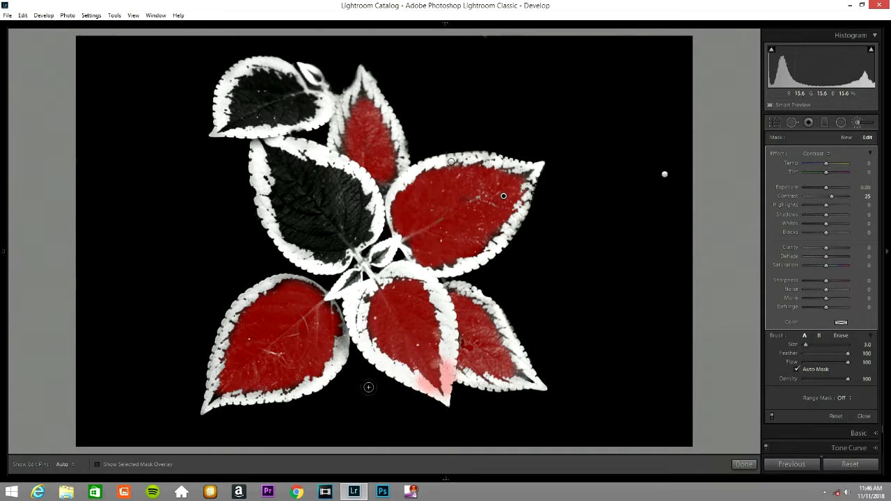
Step: Hide the mask overlay and set the leaf mask's Contrast to 74 and Clarity to 15
key("o")
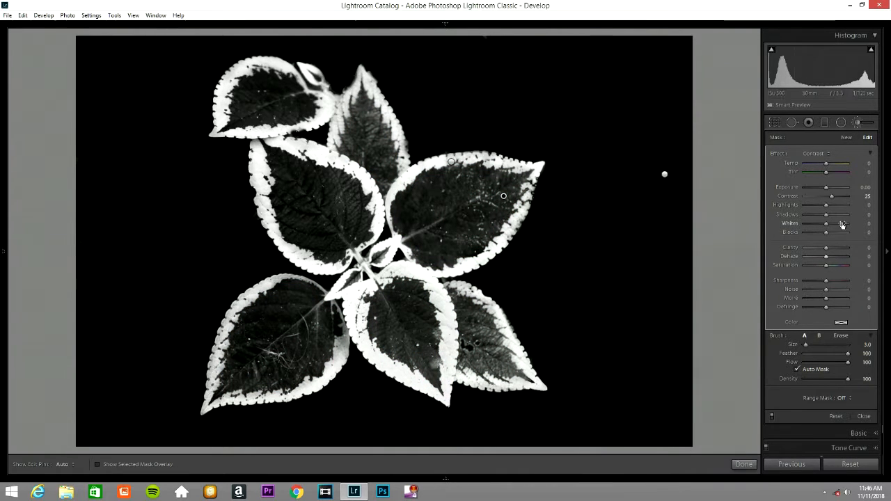
left_click_drag(832, 201, 840, 198)
left_click_drag(826, 247, 830, 249)
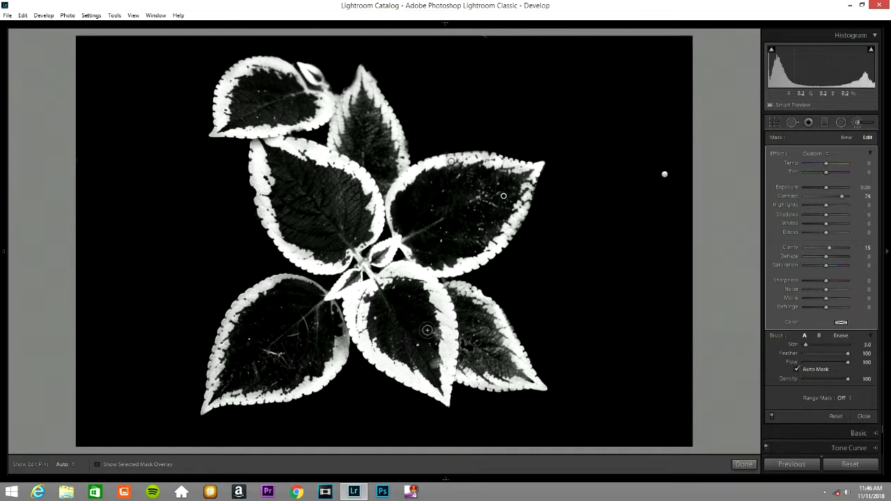
Step: Touch up missed spots inside the bottom centre, upper-right and top centre leaves with the contrast and clarity brush
left_click_drag(434, 335, 438, 350)
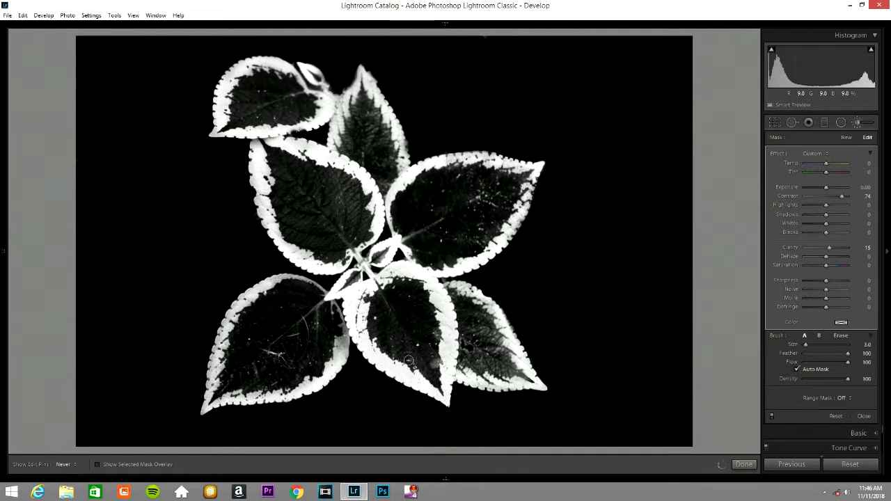
left_click(401, 293)
left_click(419, 204)
left_click(373, 176)
left_click(542, 300)
left_click(514, 285)
left_click(752, 340)
key("h")
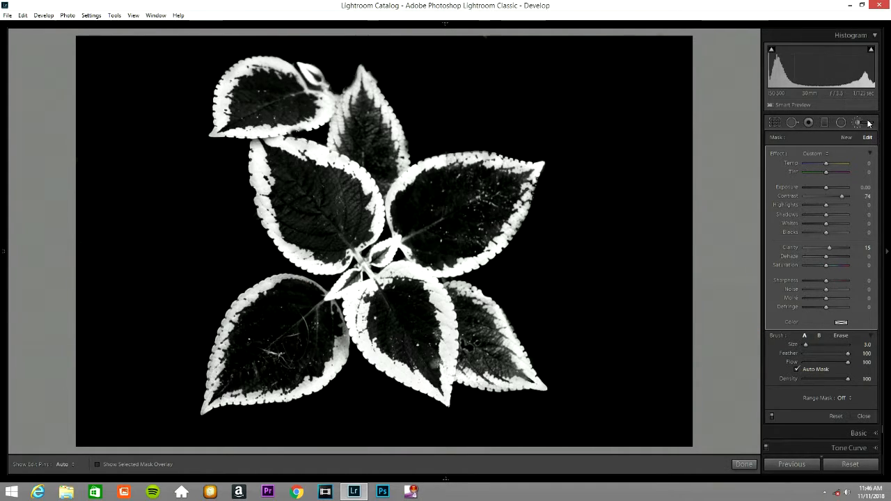
Step: Select the existing −4.00 exposure mask on the background at the photo's right, and close the Adjustment Brush
left_click(865, 123)
left_click(862, 123)
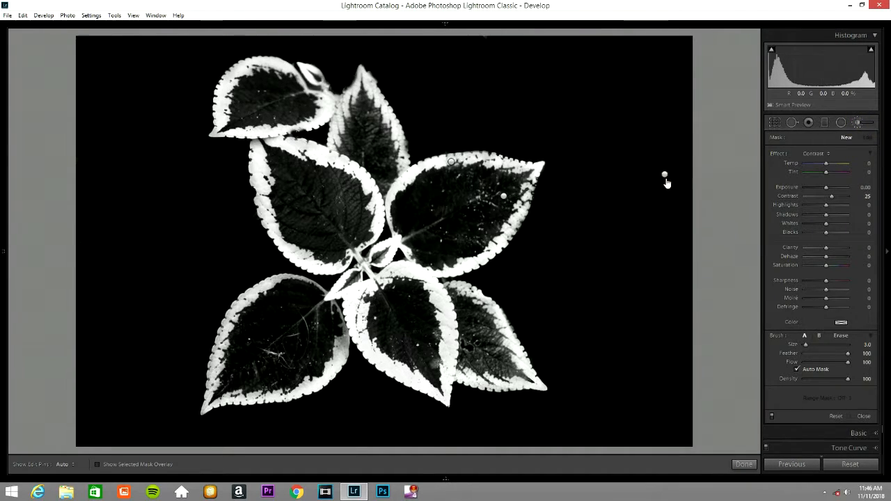
left_click(666, 179)
right_click(666, 176)
left_click(686, 185)
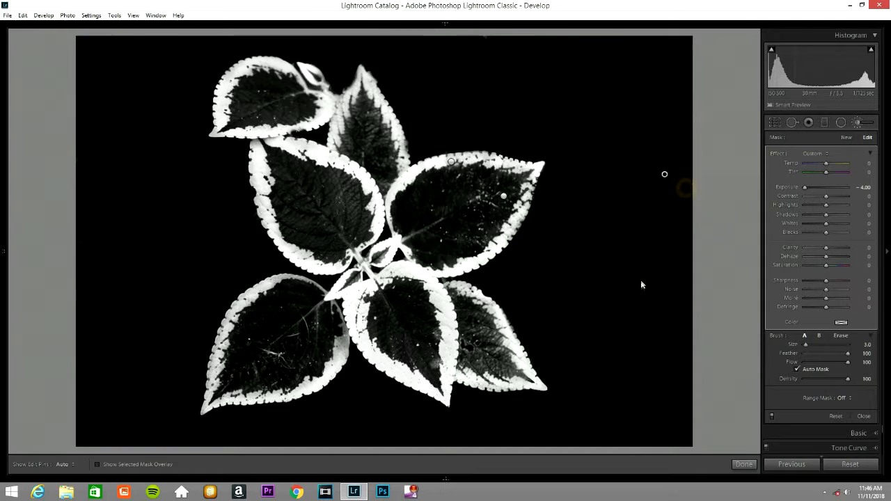
key("h")
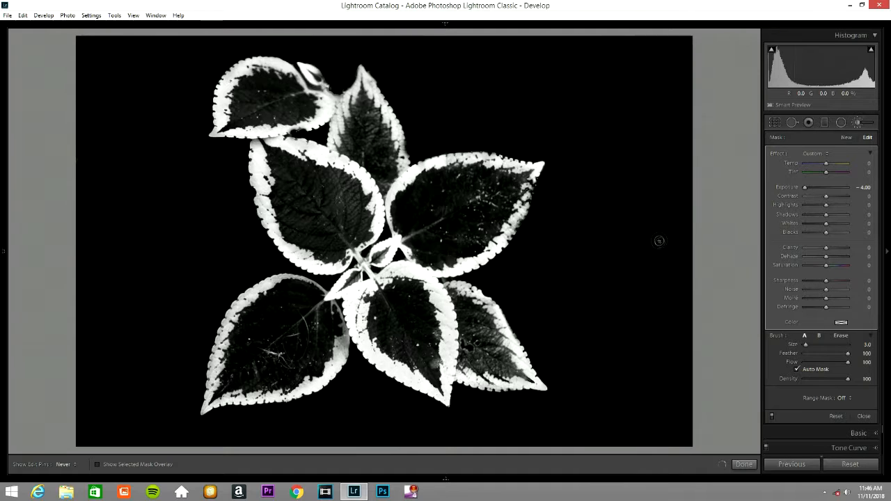
left_click(857, 124)
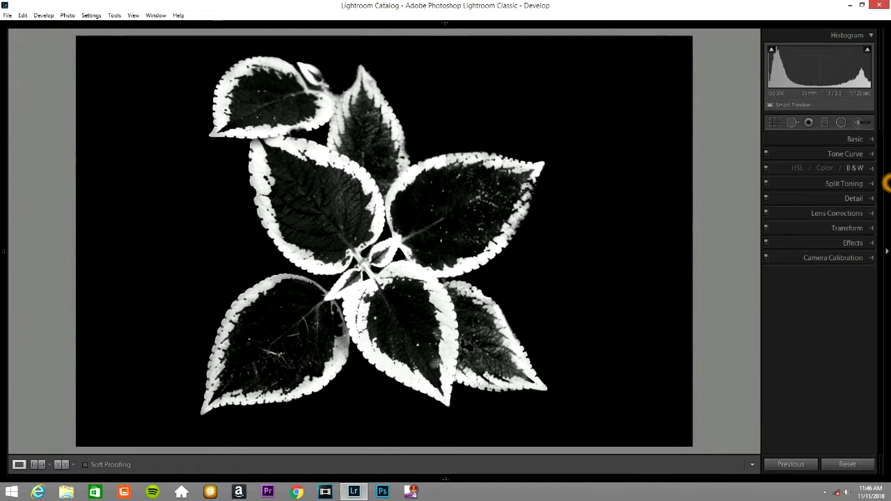
Step: Examine the photo's black background and left edge for leftover spots in the Lights Out view
key("l")
key("l")
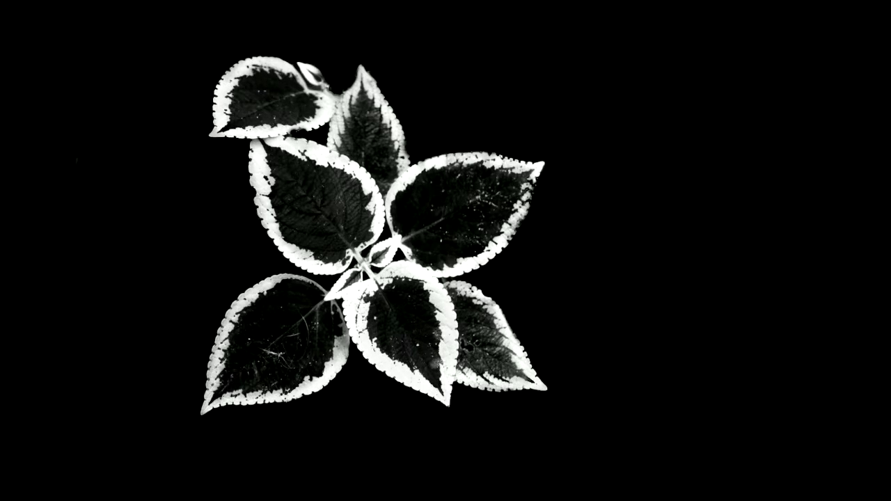
left_click_drag(81, 166, 123, 193)
key("l")
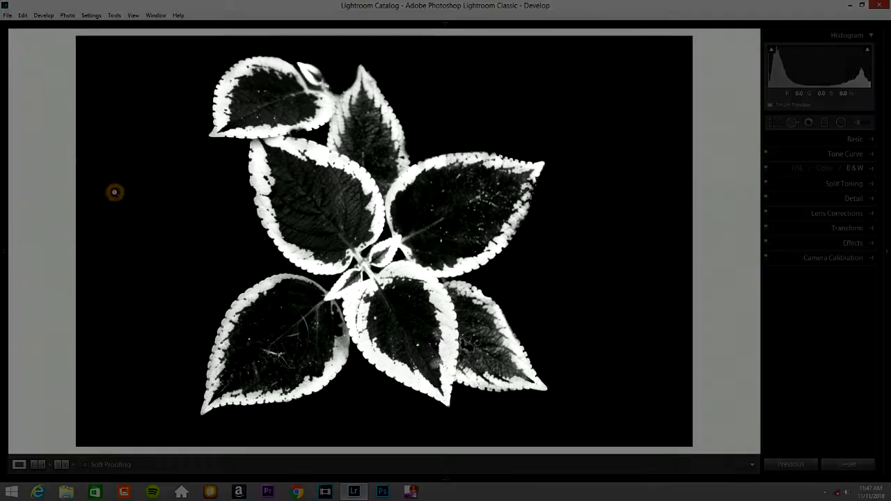
Step: Set up a new Adjustment Brush mask with Exposure at −4.00 and brush size 5.0 for the background
left_click(858, 123)
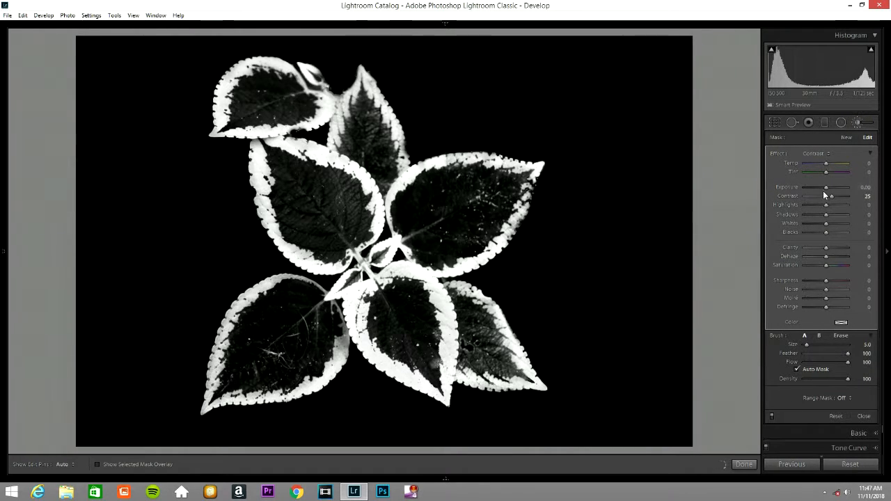
left_click(822, 160)
left_click(805, 182)
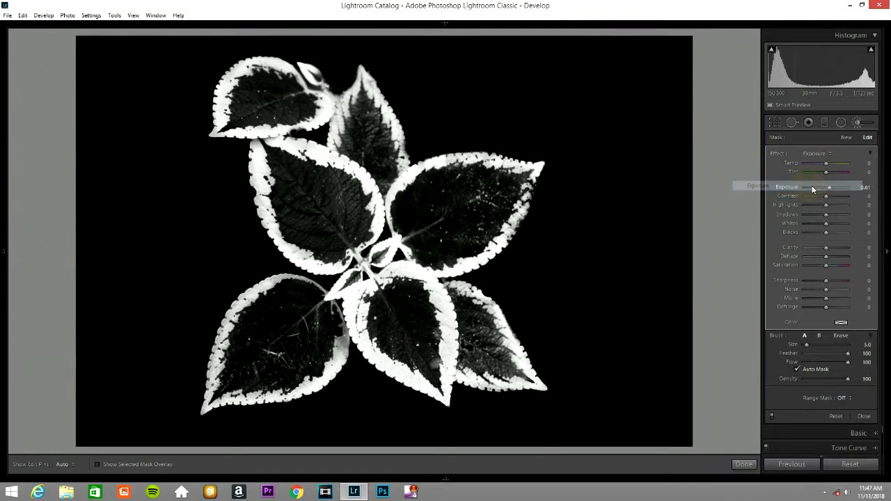
left_click_drag(826, 191, 804, 190)
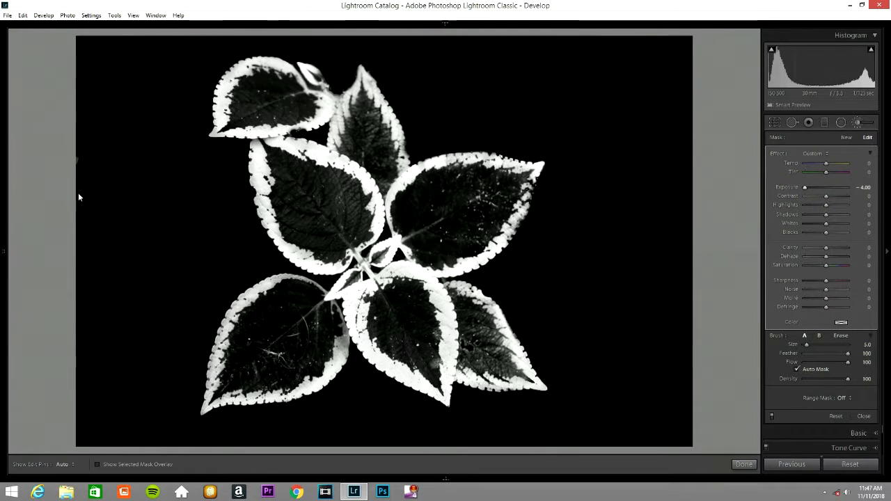
key("h")
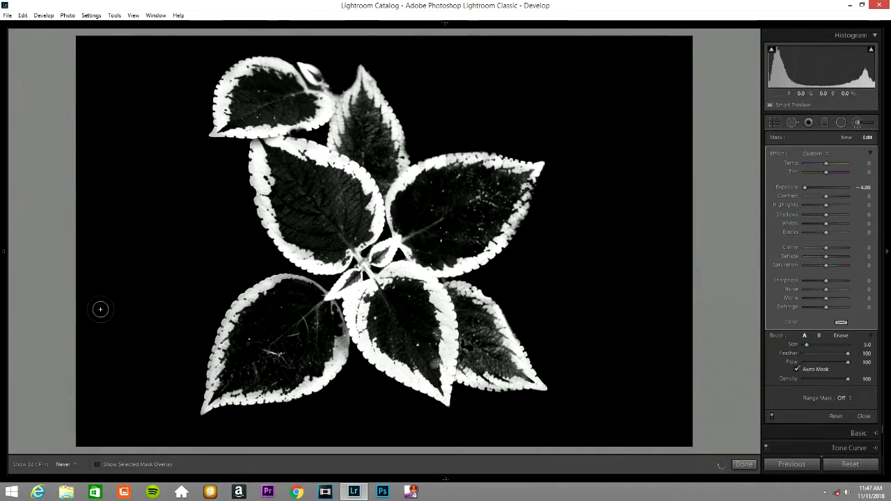
key("h")
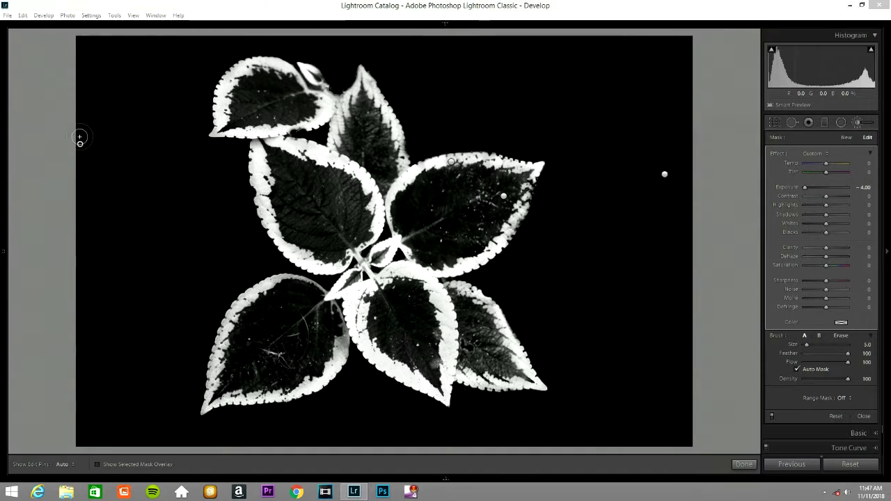
Step: Darken the background along the photo's left edge, top border and upper-right area with the −4.00 exposure brush, and close the brush
left_click_drag(80, 144, 80, 190)
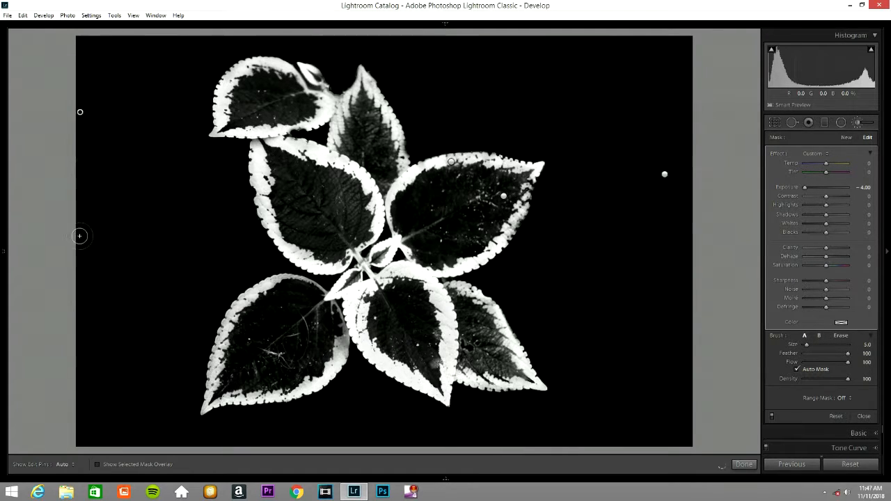
left_click_drag(97, 55, 91, 49)
left_click(172, 236)
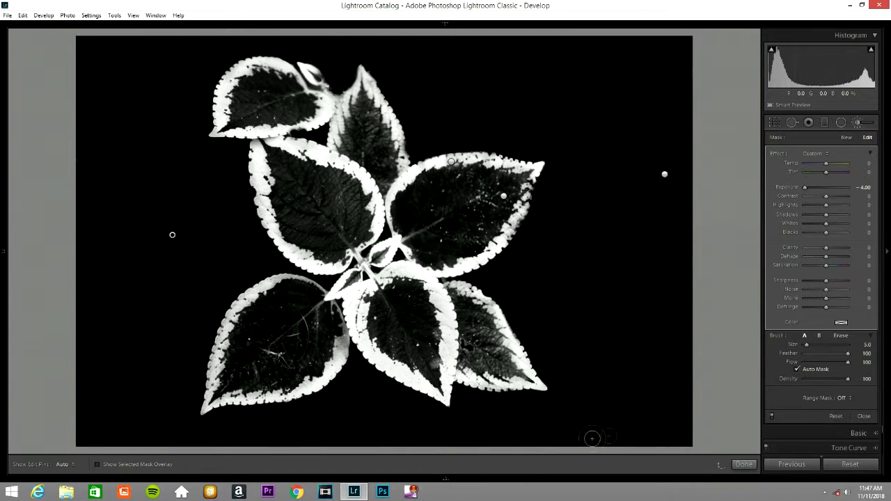
left_click_drag(394, 58, 341, 41)
left_click_drag(333, 40, 660, 56)
left_click_drag(648, 58, 621, 117)
left_click(621, 119)
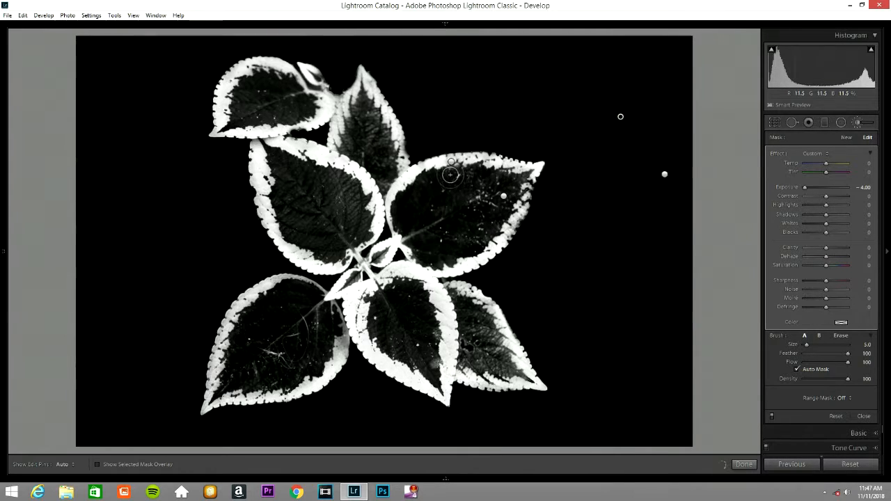
key("h")
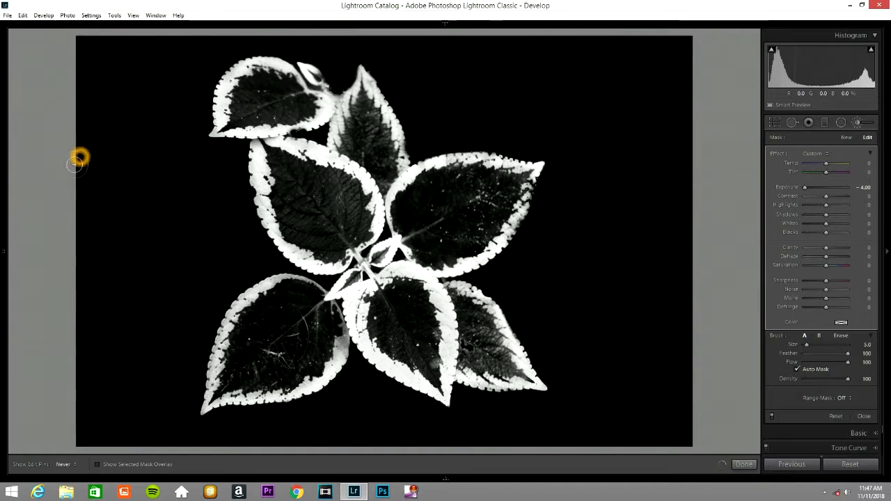
key("h")
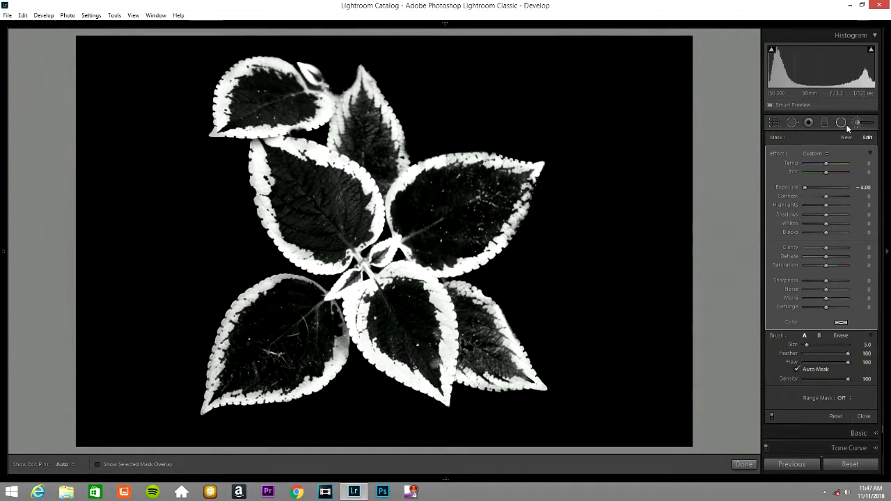
left_click(859, 122)
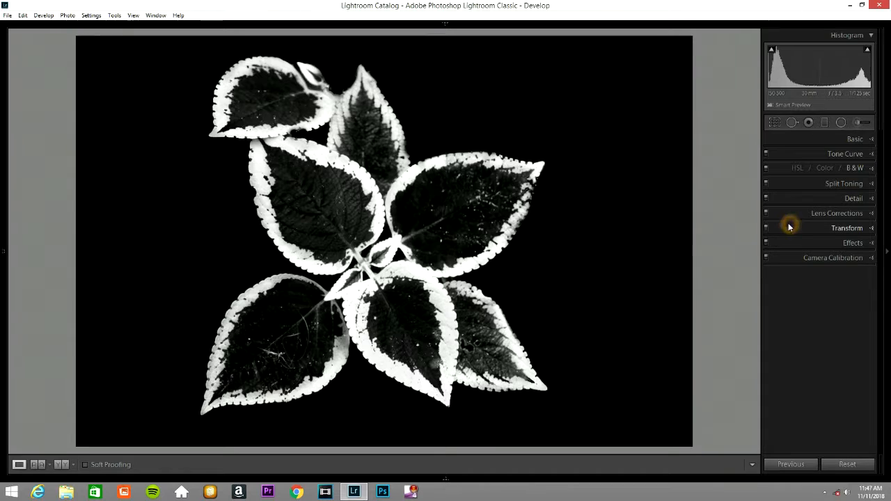
Step: Compare the finished photo with the original in the side-by-side before/after view with the lights out
key("y")
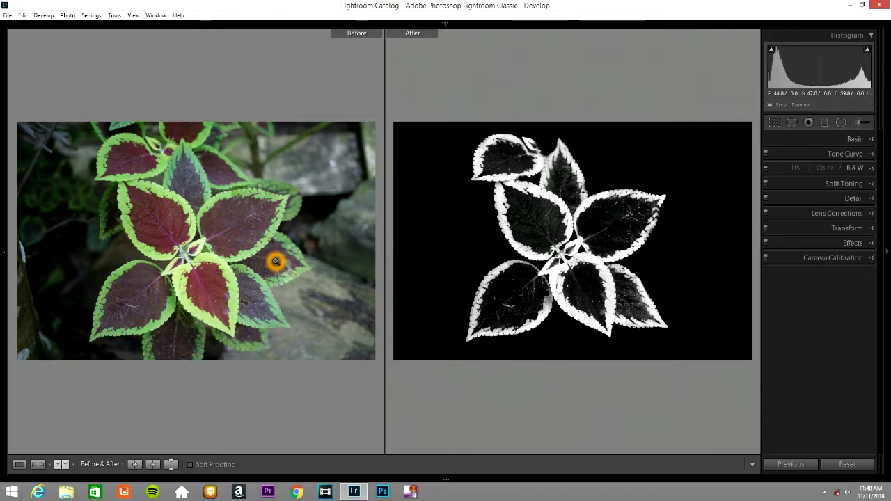
key("l")
key("l")
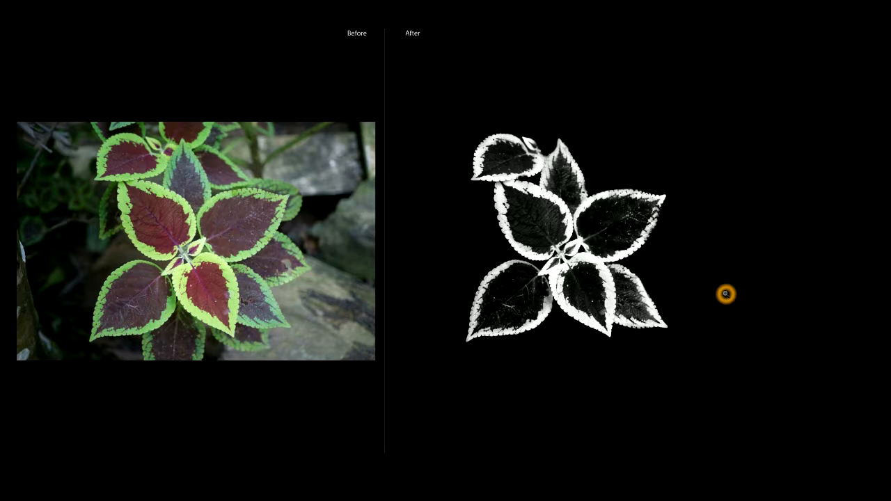
key("y")
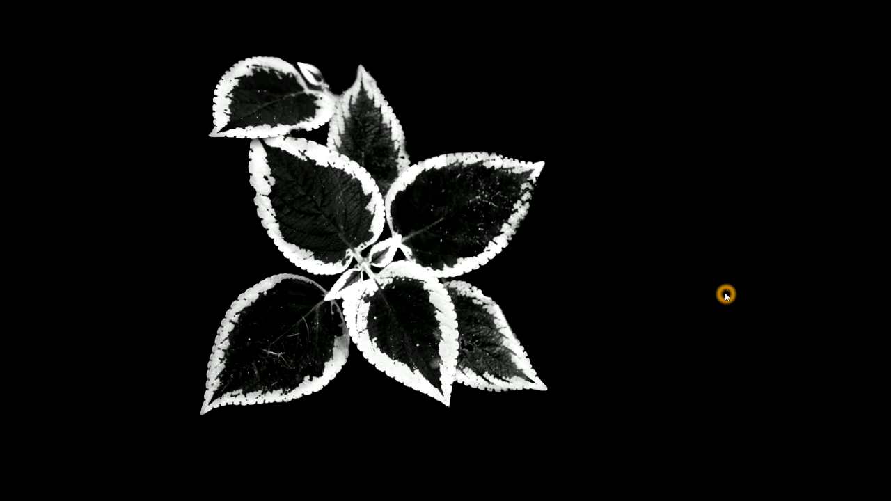
Step: View the finished black-and-white photo full screen
key("l")
key("l")
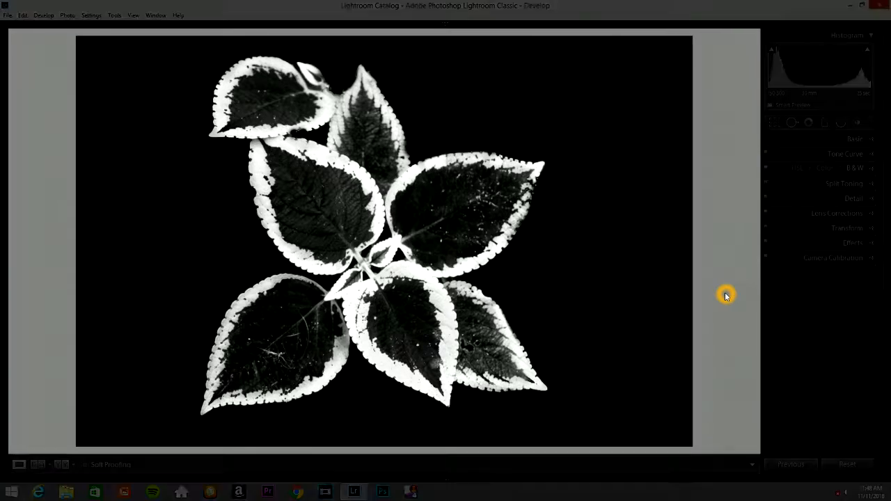
key("l")
key("f")
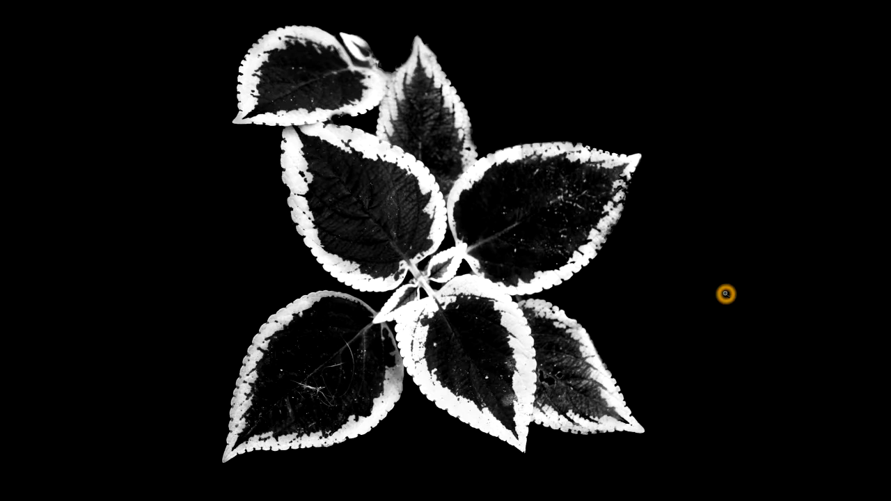